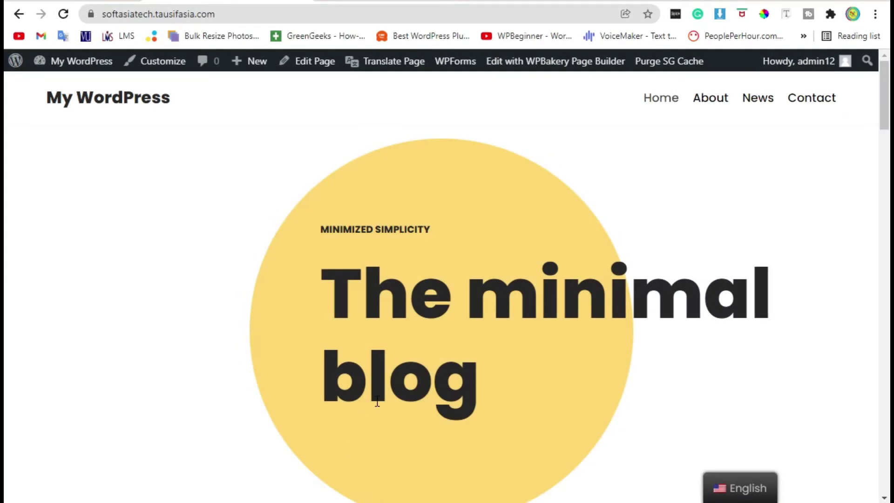
From the dashboard, open the plugin upload form and choose Ultimate_VC_Addons.zip on the Desktop
scroll(381, 419, down, 4)
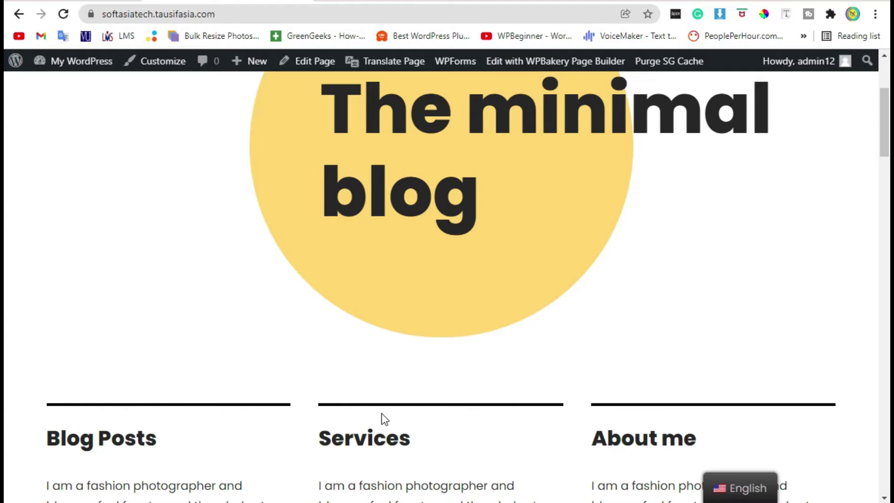
scroll(381, 413, down, 4)
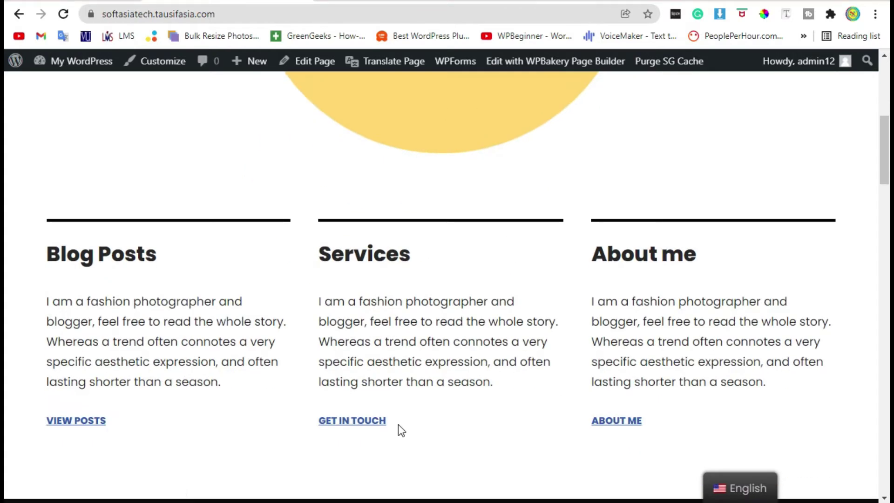
scroll(398, 424, down, 10)
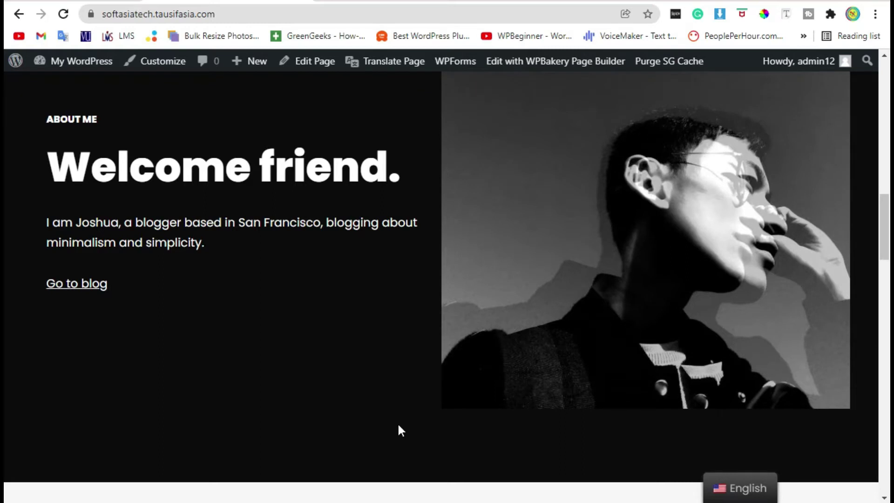
scroll(398, 424, down, 4)
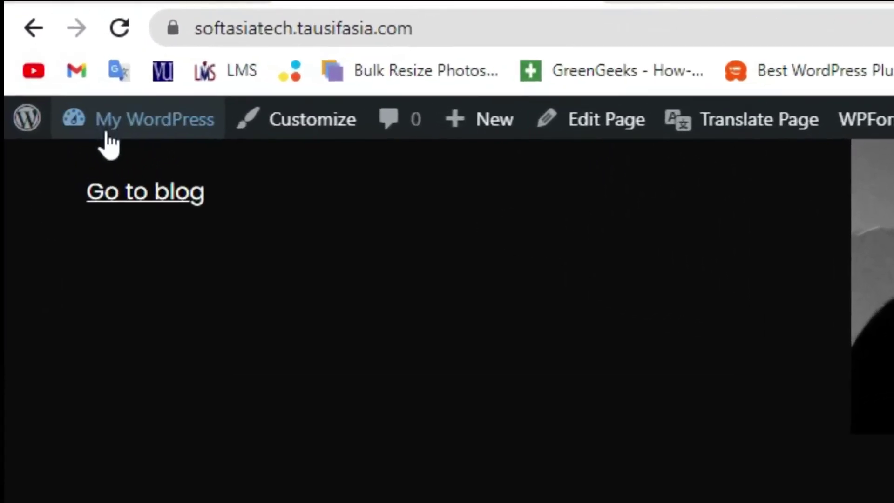
mouse_move(57, 62)
click(133, 179)
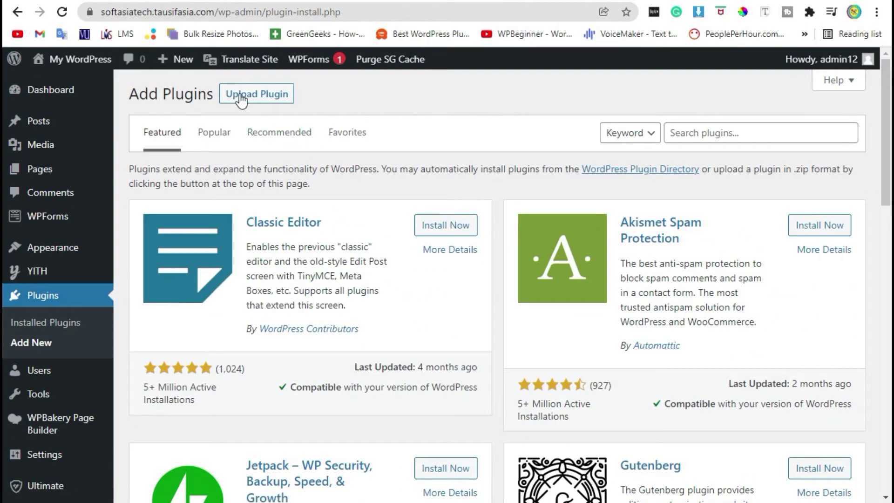
click(240, 98)
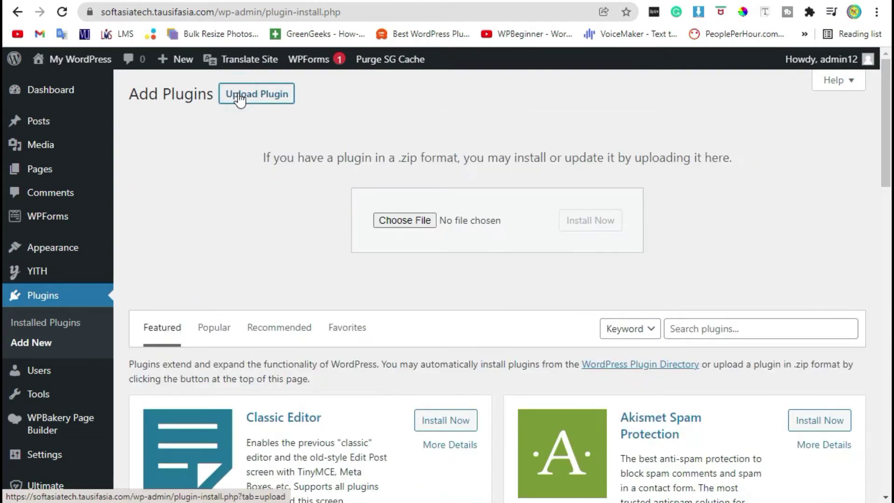
click(423, 222)
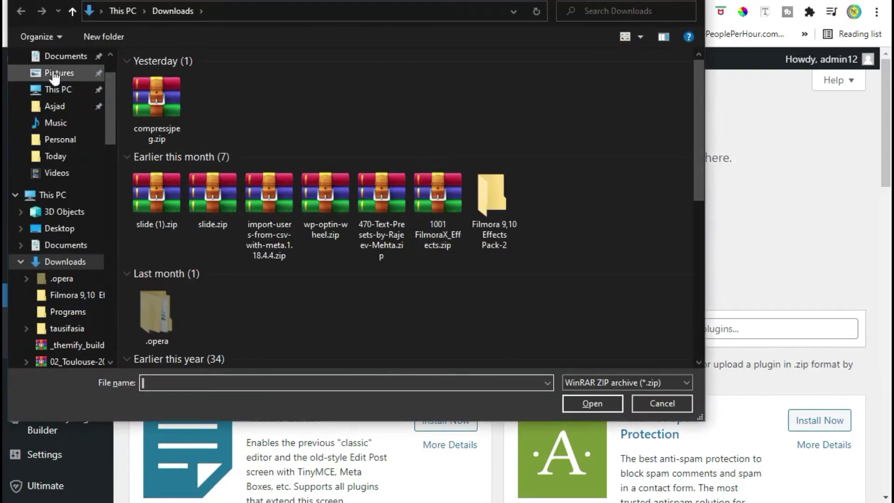
click(74, 227)
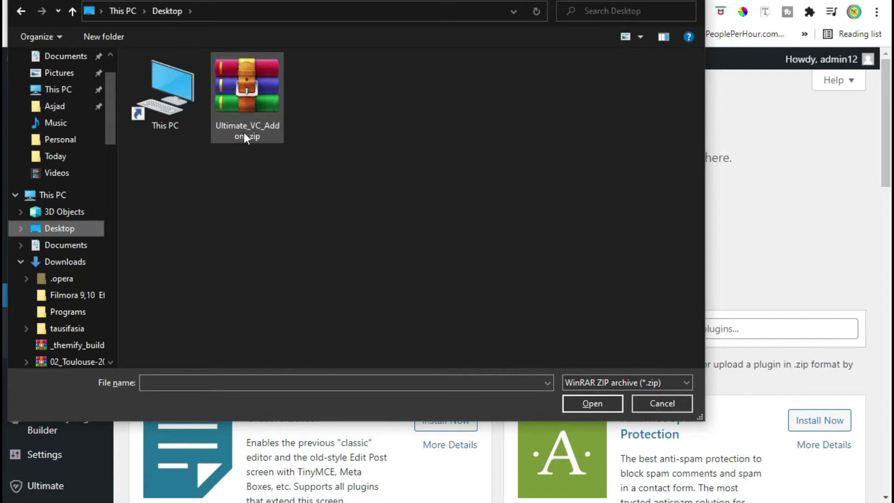
double_click(253, 111)
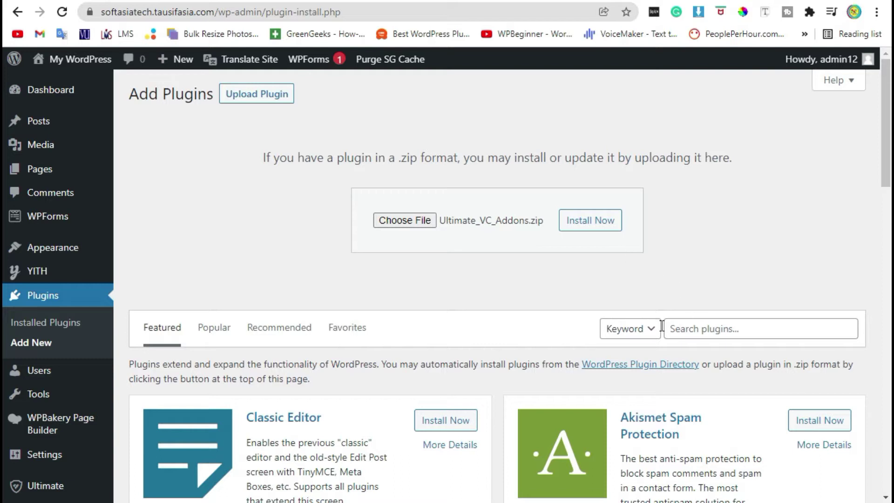
Install the zip, replacing the current plugin, and highlight the 'Plugin updated successfully' message
click(589, 228)
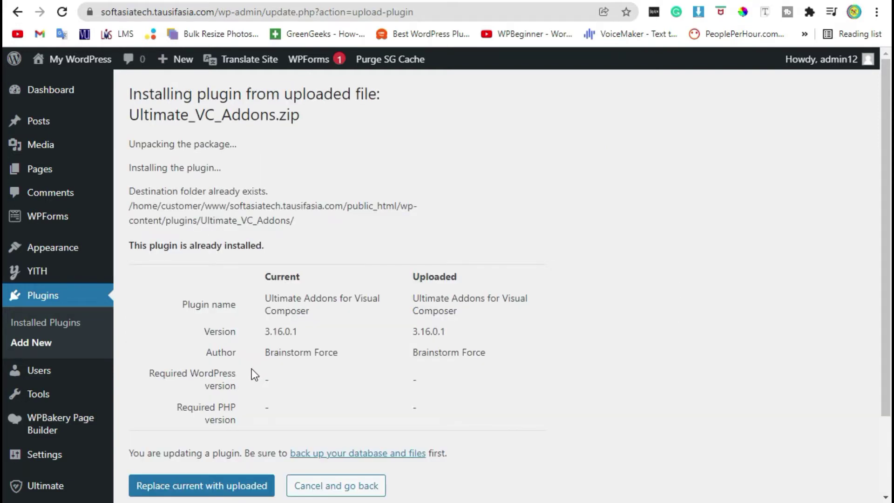
scroll(254, 374, down, 3)
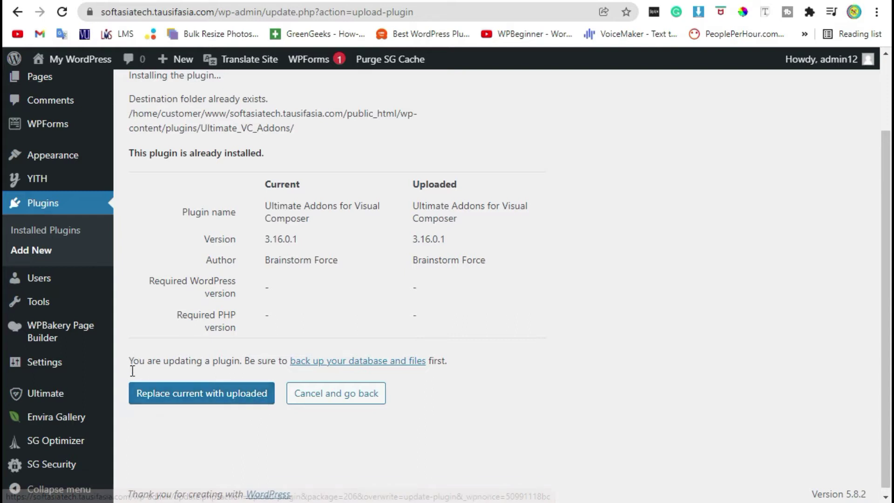
click(178, 407)
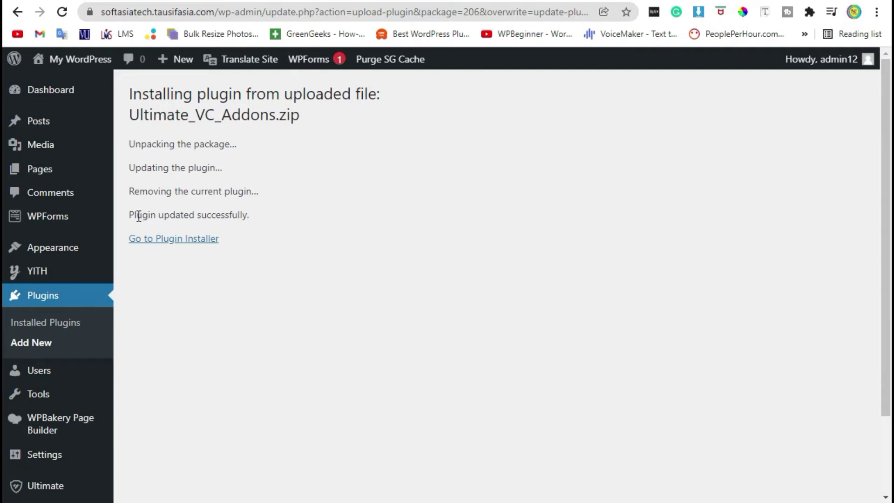
drag(135, 215, 247, 215)
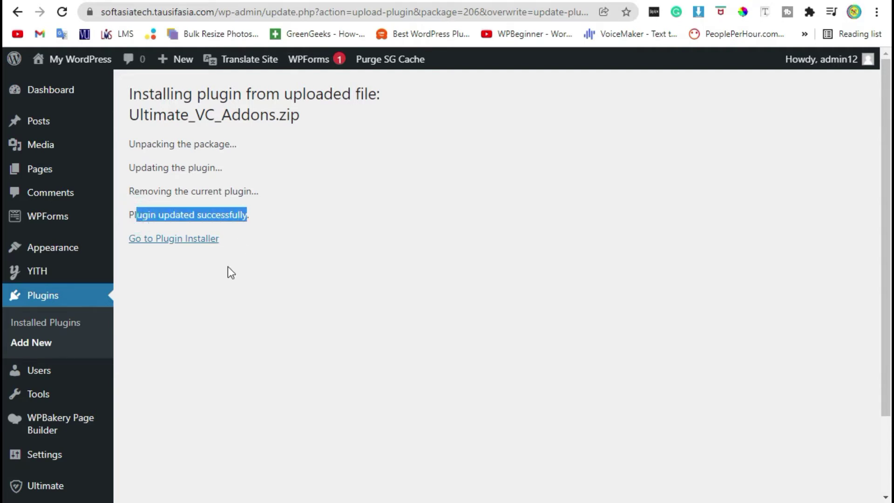
Create a new post and give it the title 'WPBakery Addons'
click(60, 91)
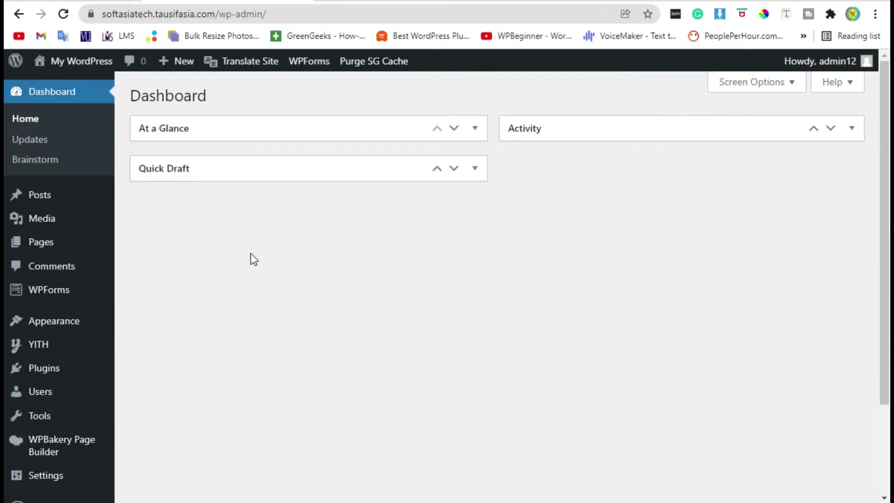
mouse_move(24, 200)
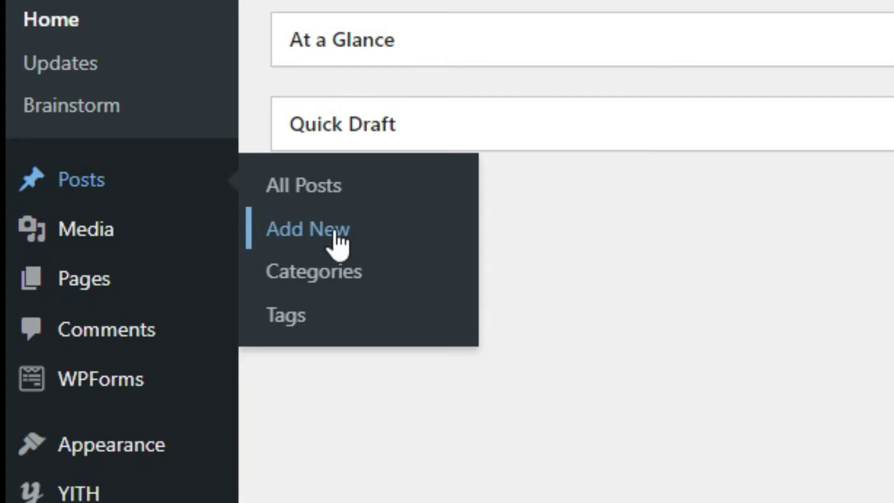
click(333, 229)
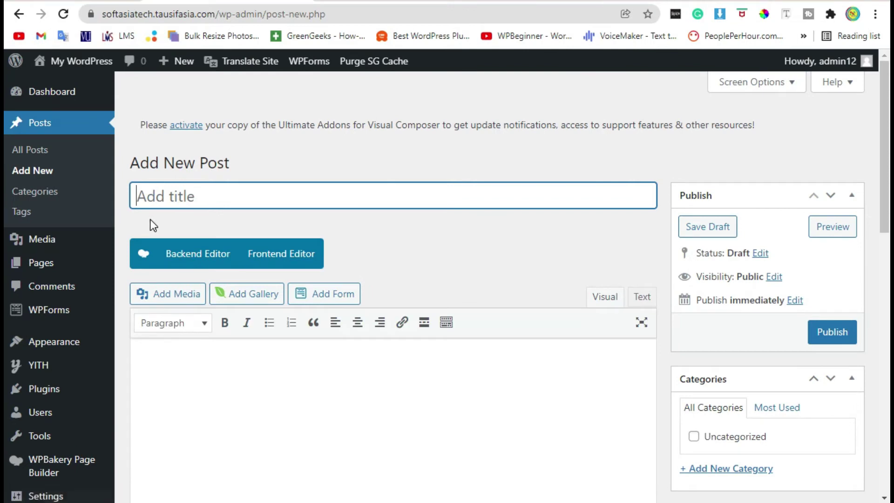
text(WP)
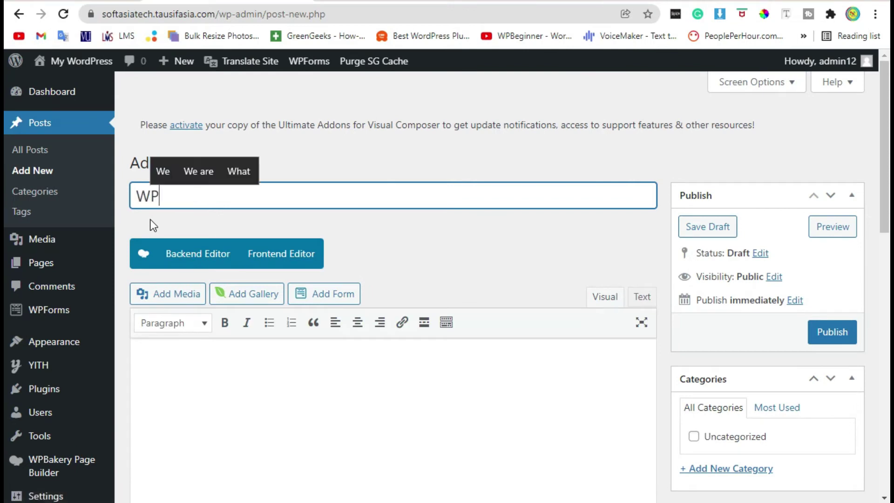
text(V)
key(BackSpace)
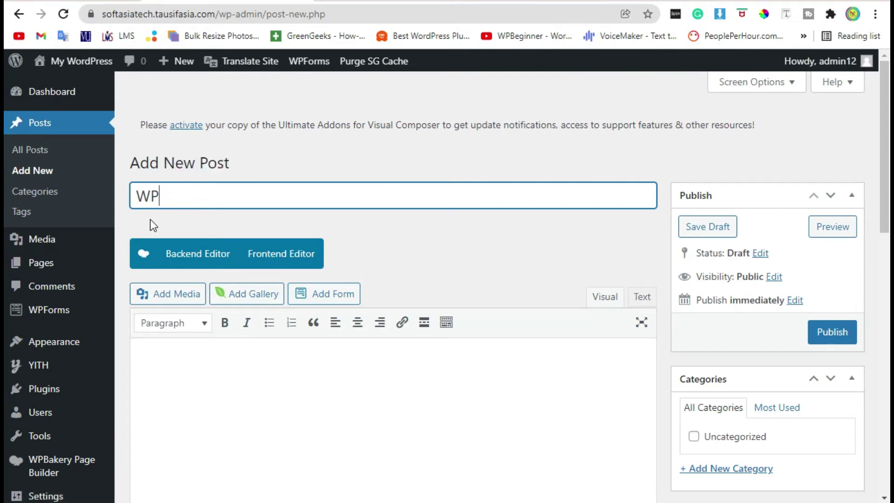
text(Baker)
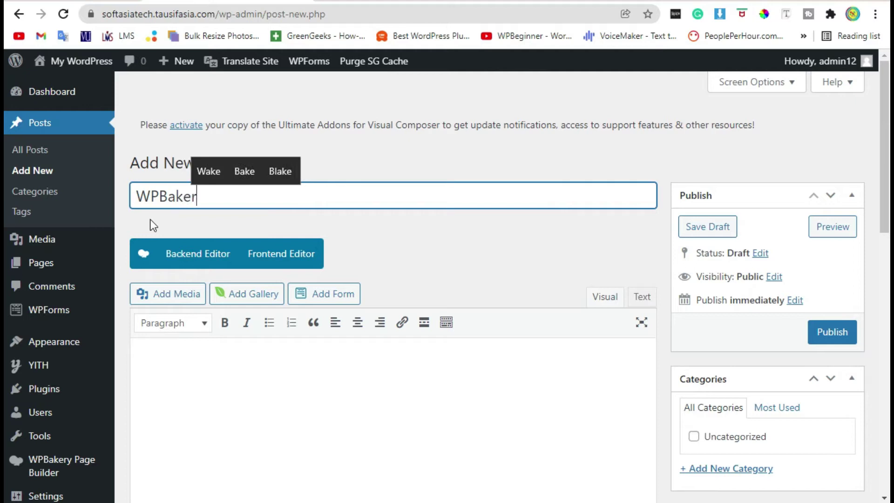
text(y Addons)
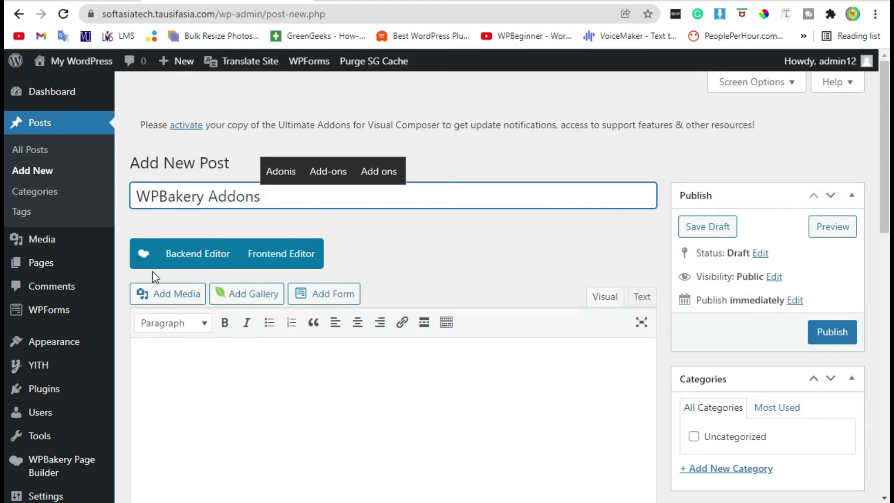
Switch to the WPBakery Backend Editor and show the Ultimate VC Addons elements in Add Element
click(200, 255)
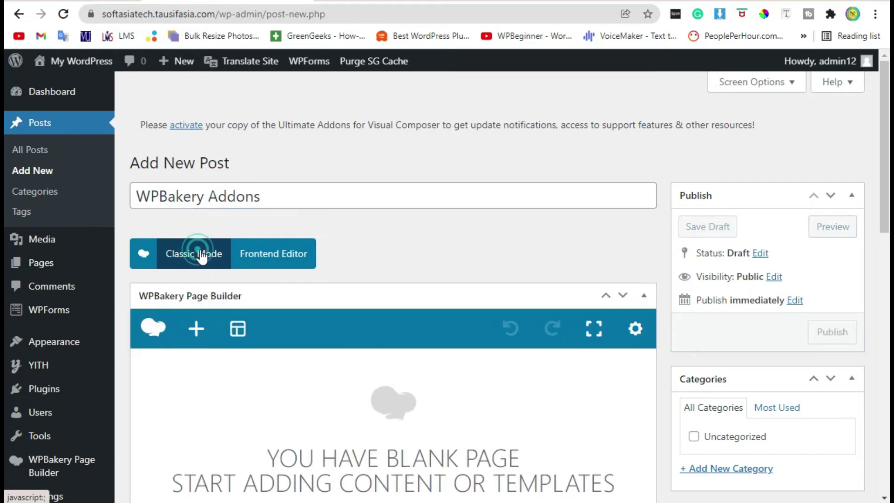
scroll(303, 348, down, 8)
scroll(311, 347, up, 2)
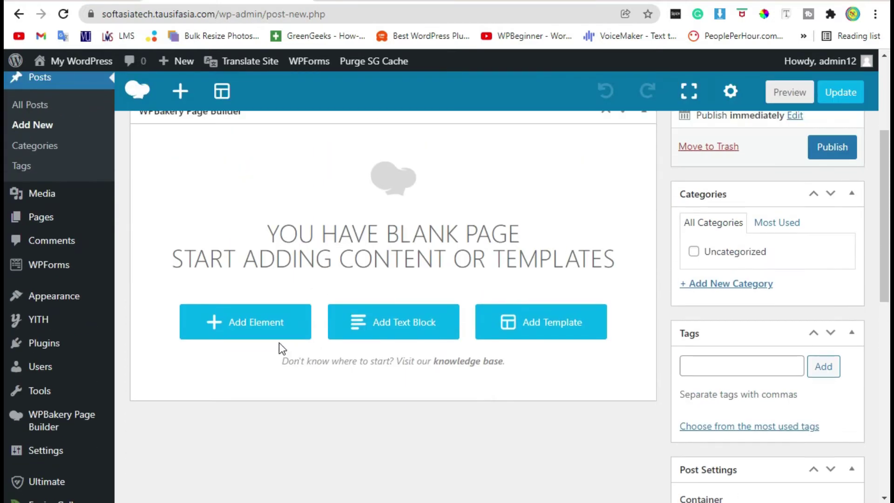
click(223, 328)
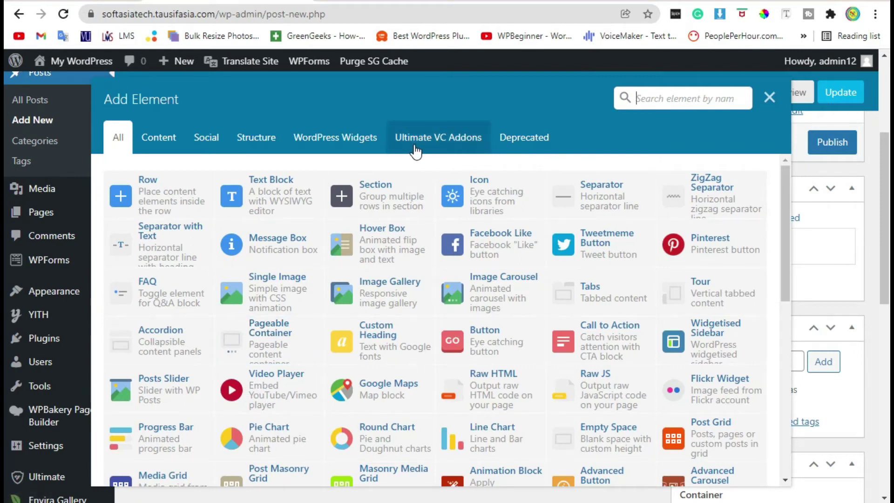
click(415, 150)
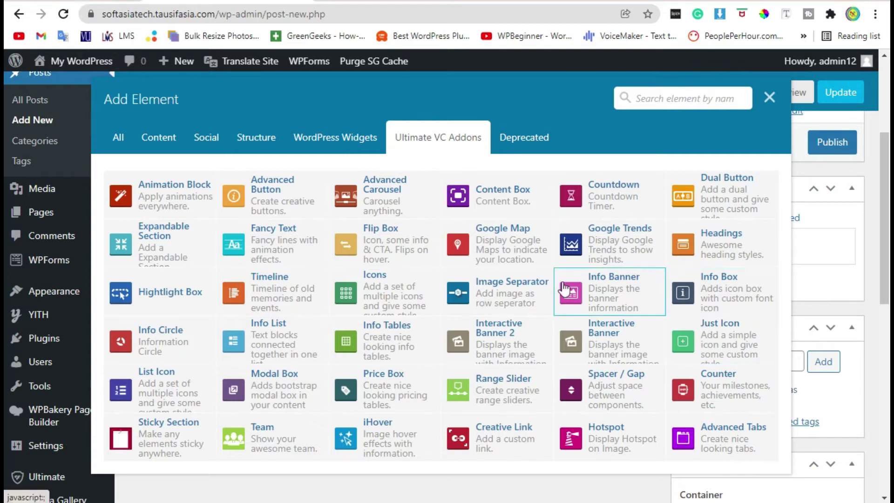
key(ctrl+Tab)
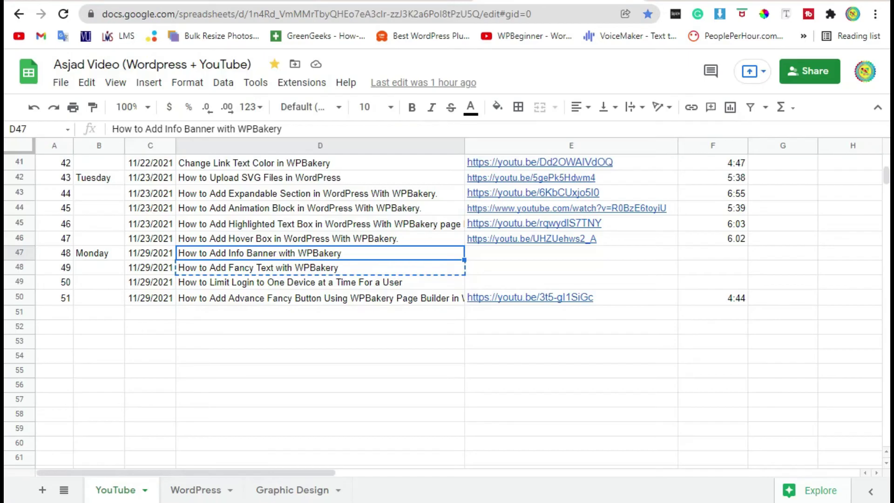
key(ctrl+shift+Tab)
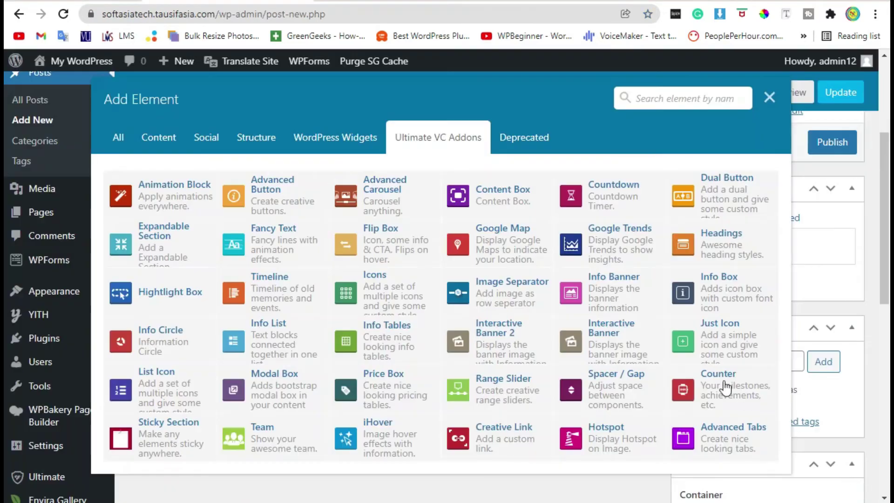
Add an Info Banner titled 'Info Banner' with a short description and 'Goto Next' button text
click(612, 294)
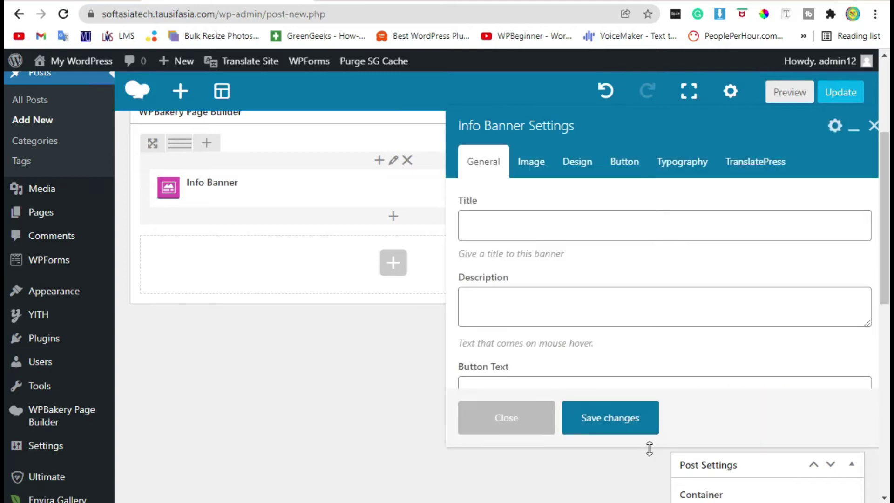
click(560, 224)
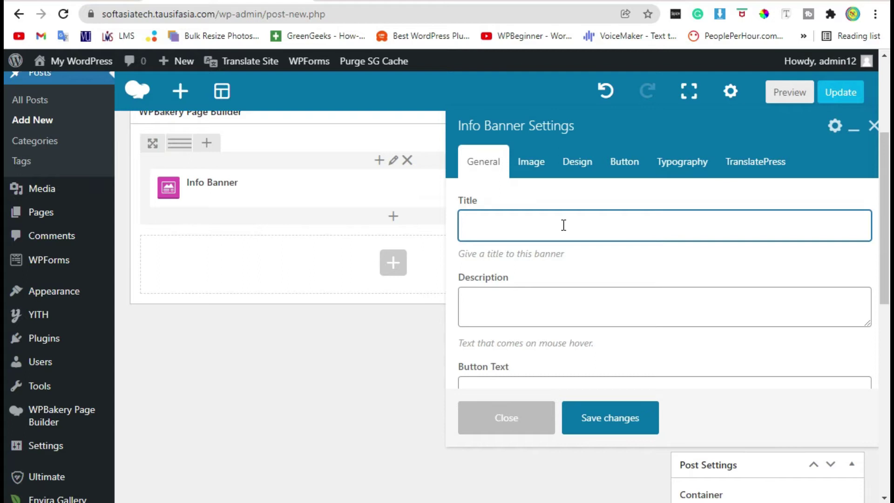
text(Info Ba)
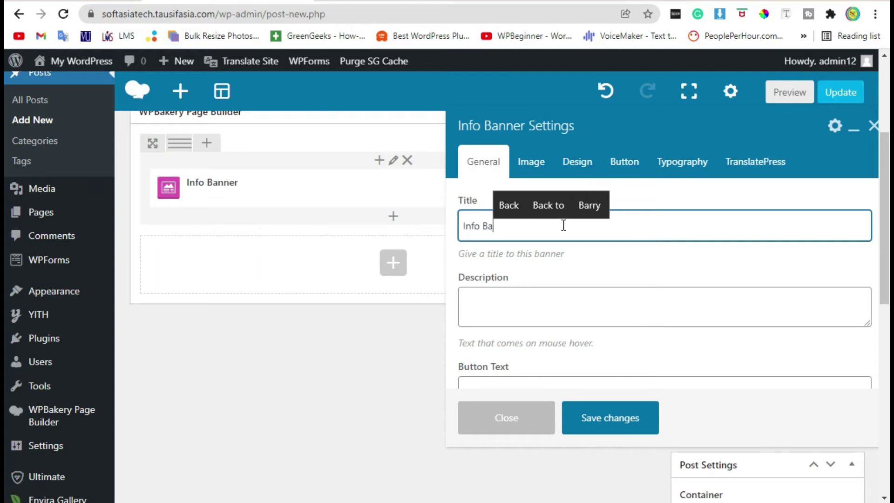
text(nner)
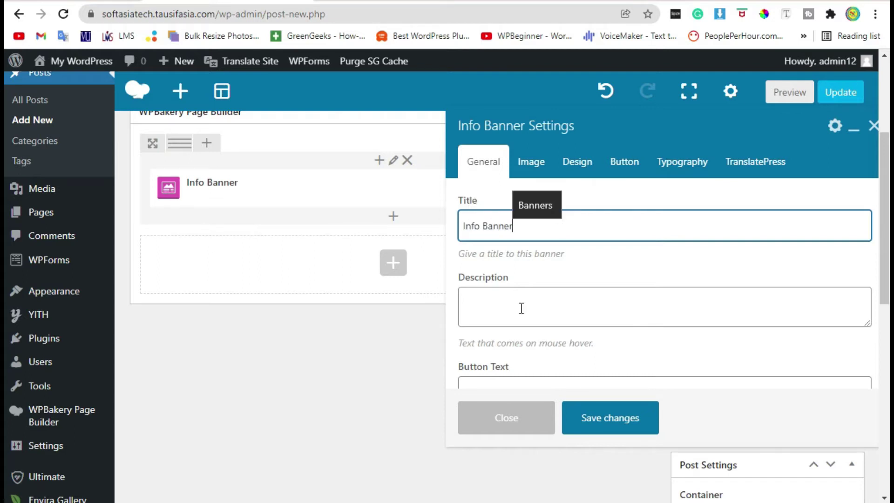
scroll(518, 307, down, 2)
click(495, 220)
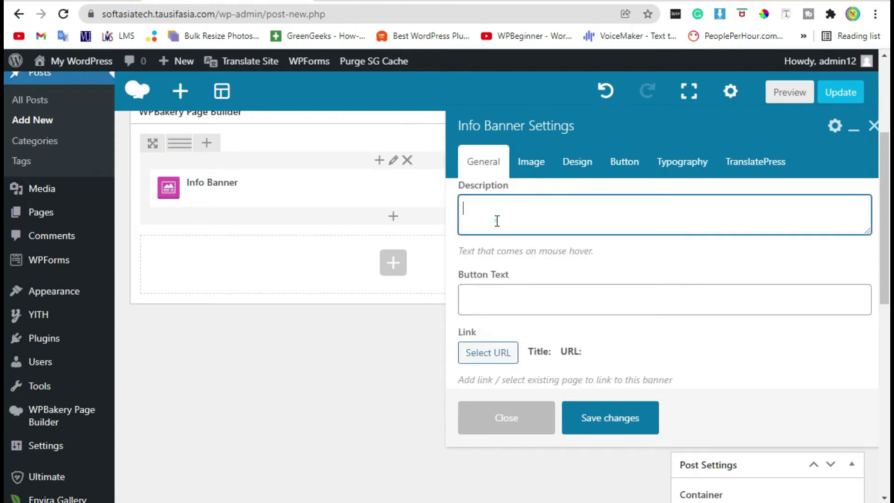
text(In)
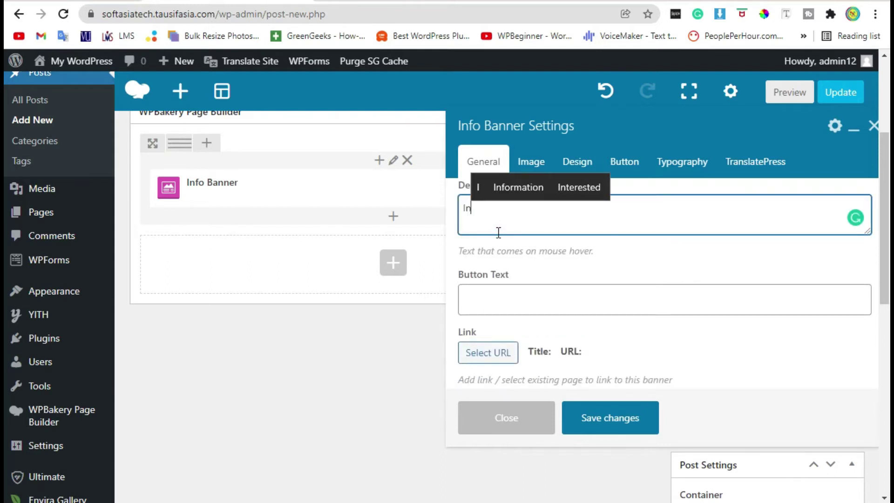
text(fo Banner )
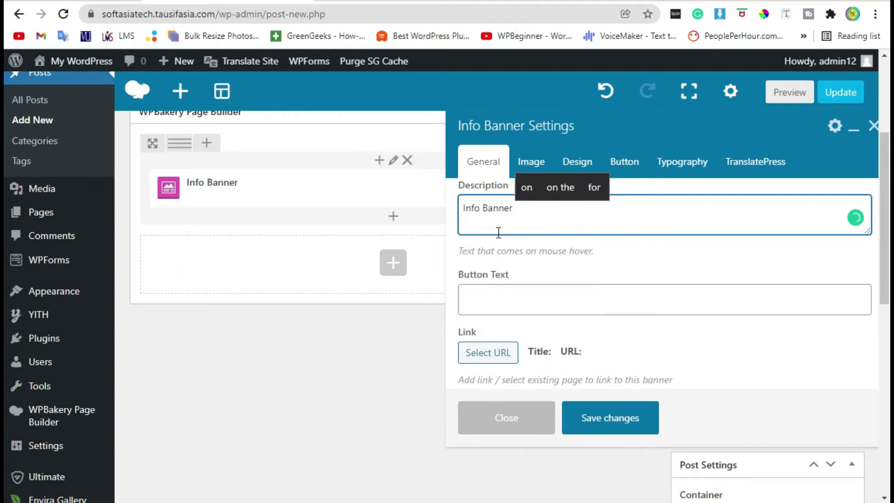
text(widget )
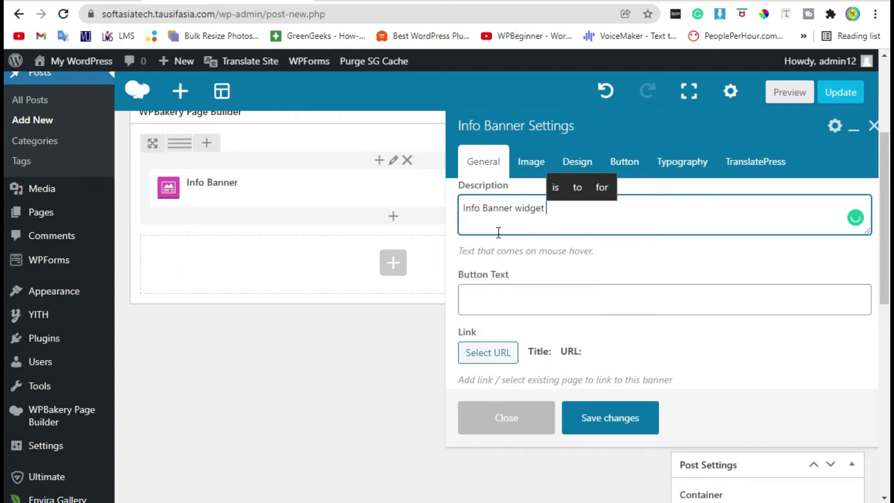
text(foe wo)
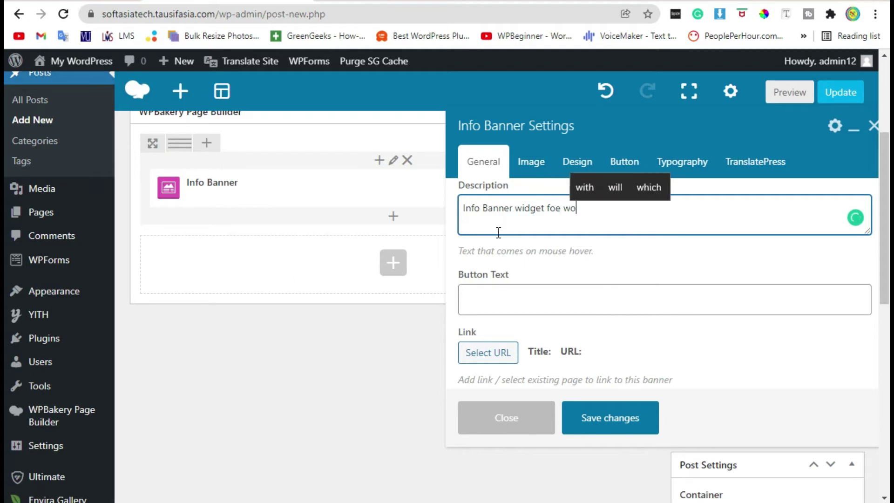
text(rdpress )
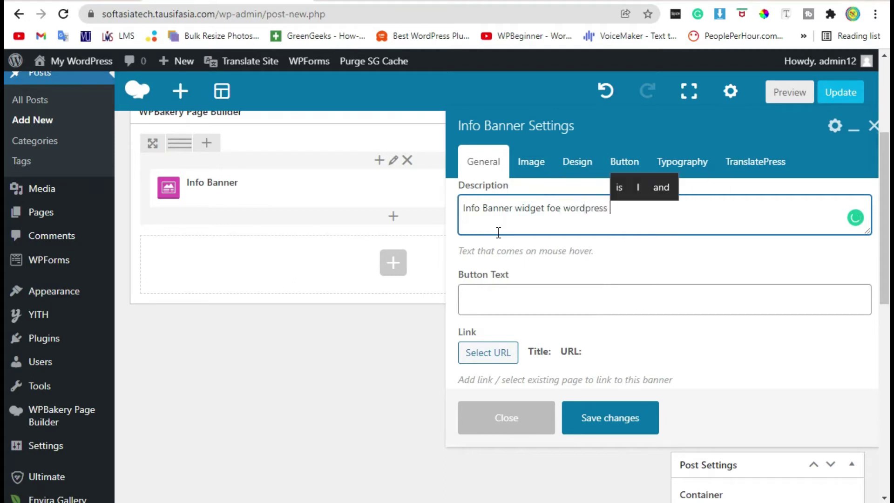
text(with b)
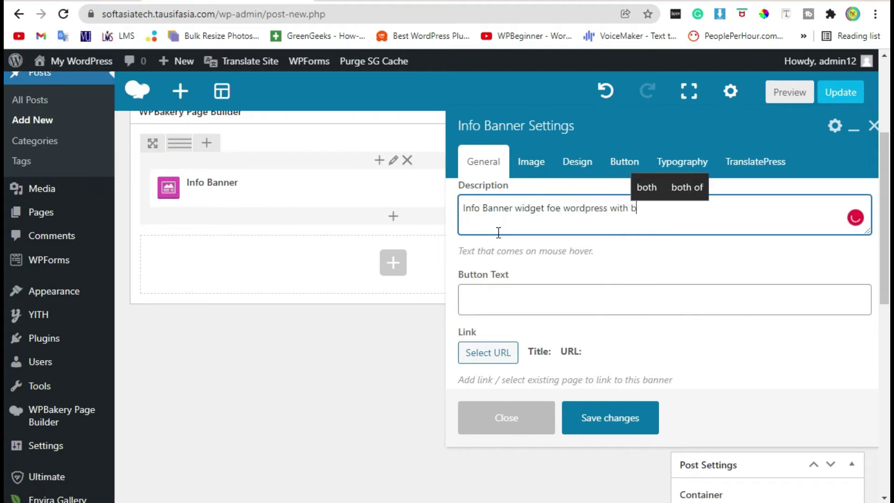
text(akery)
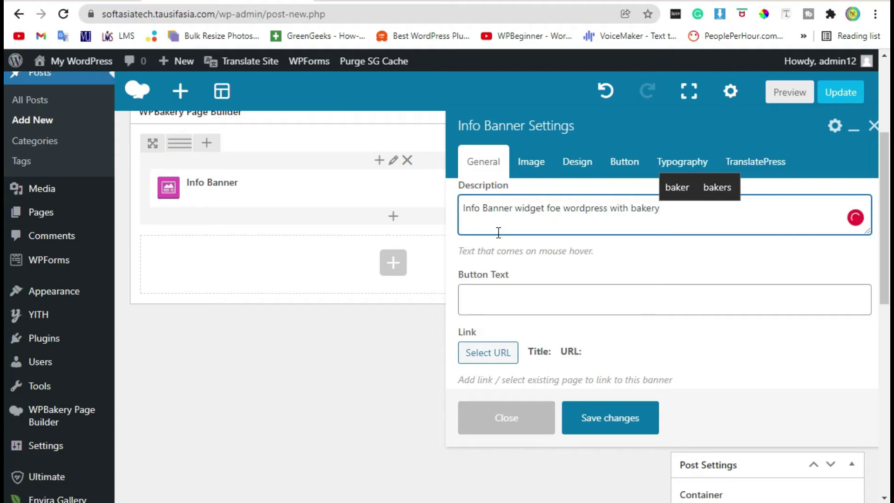
click(494, 298)
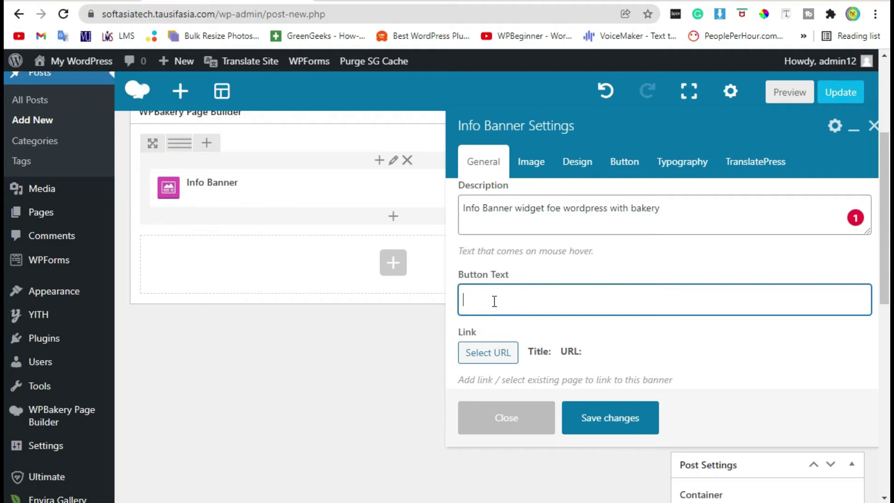
text(Got)
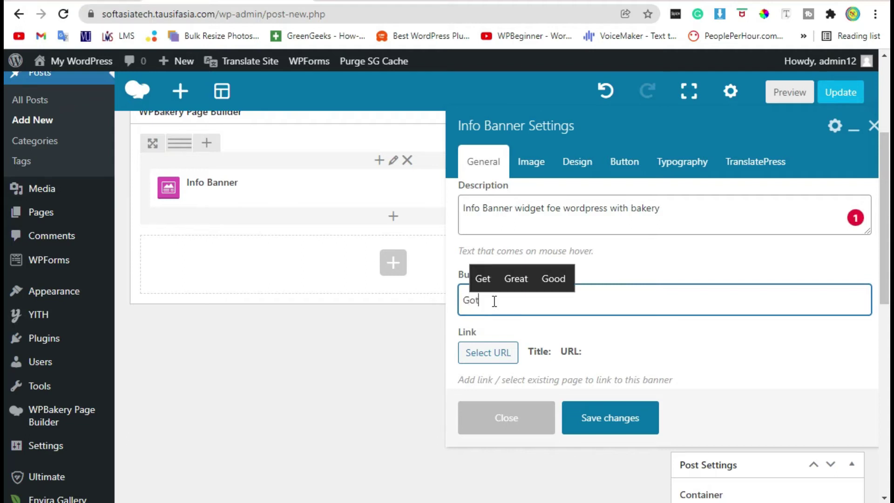
text(o )
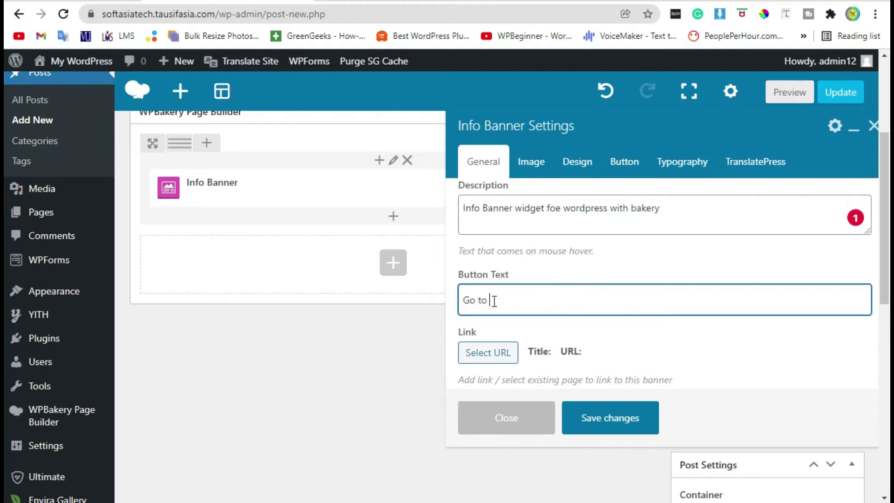
text( Next)
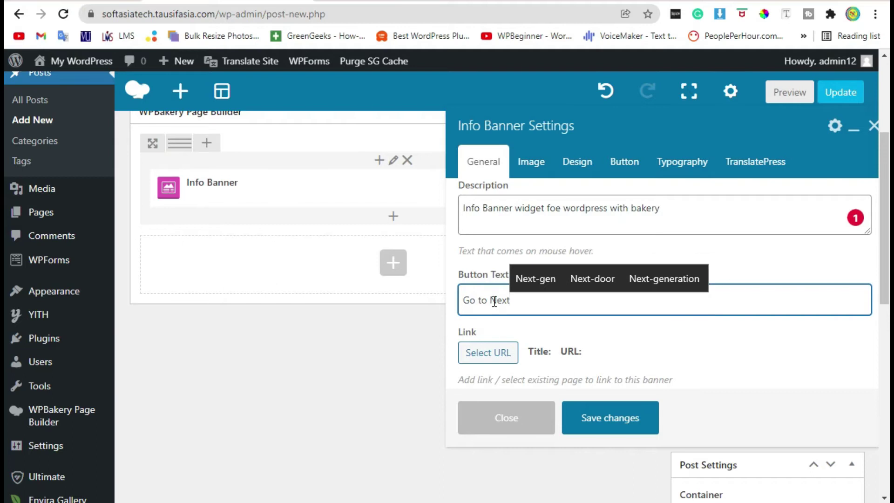
Set the banner's information alignment to Left and its animation effect to Fade-In
scroll(475, 305, down, 4)
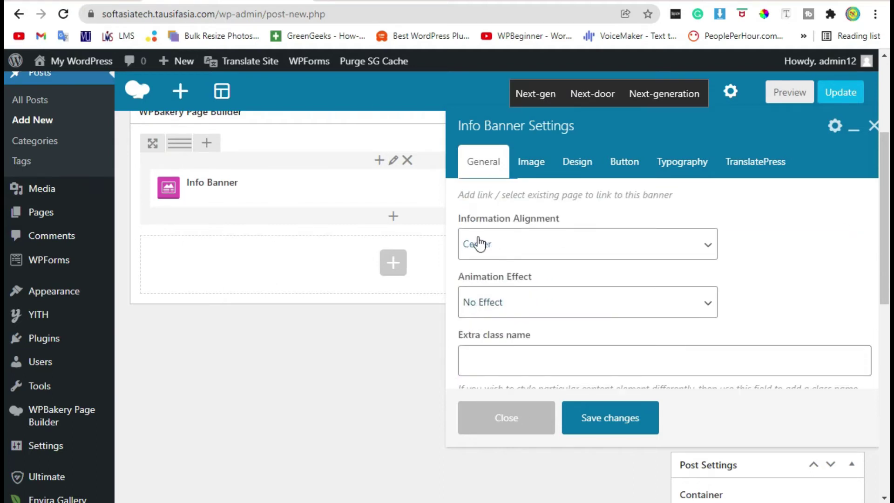
drag(456, 217, 570, 220)
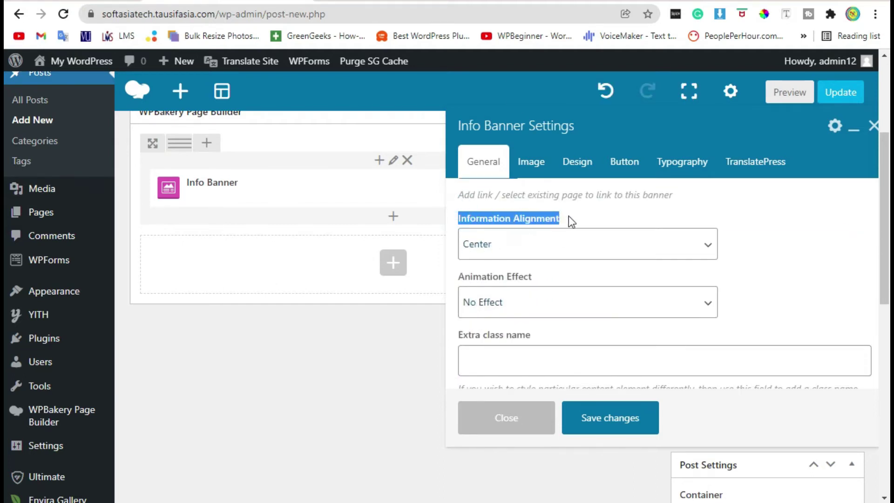
click(520, 253)
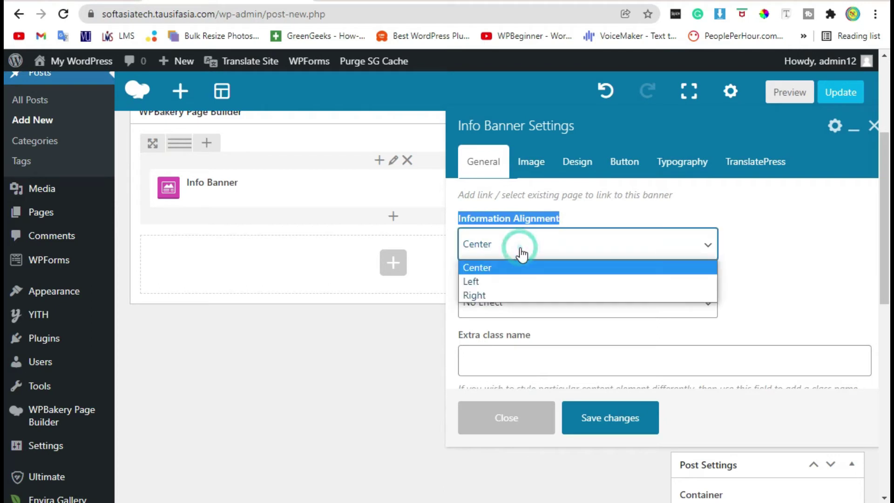
click(523, 284)
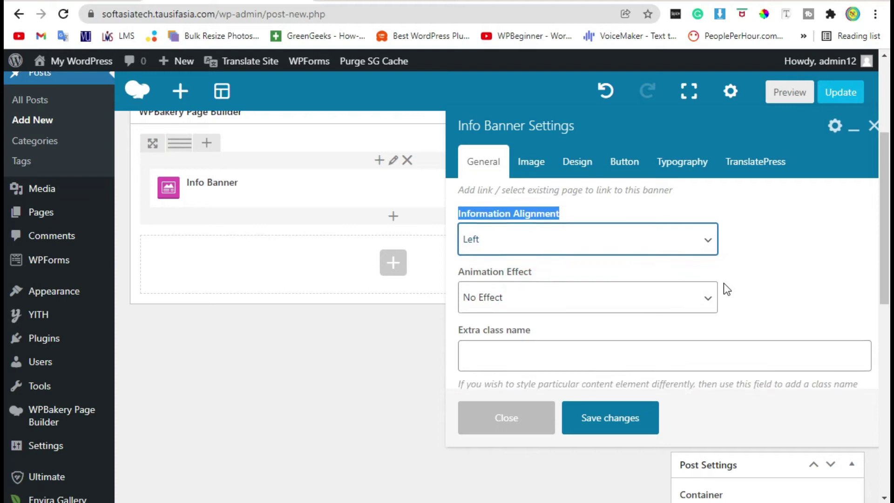
scroll(723, 283, down, 1)
click(509, 283)
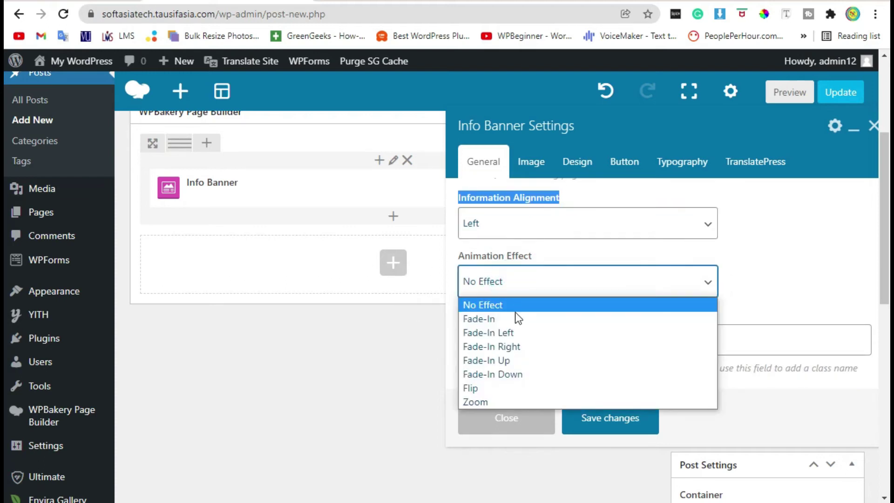
click(521, 322)
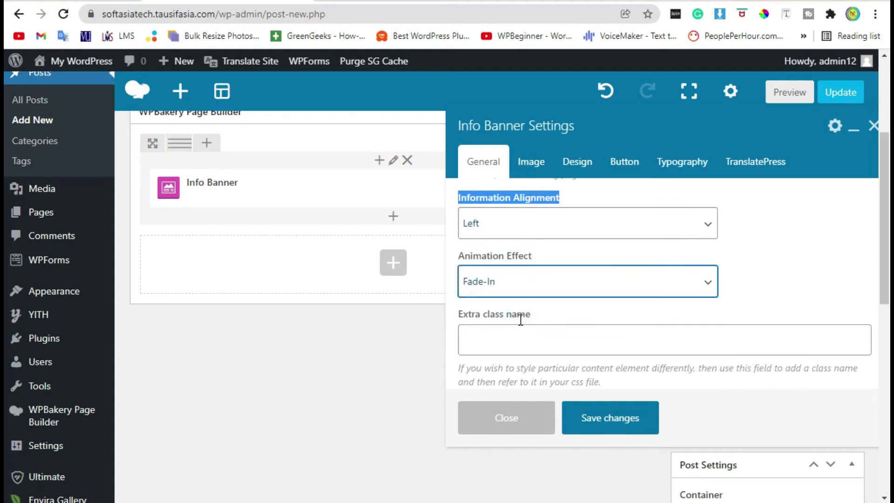
scroll(529, 272, up, 3)
Set the iPhone picture from the media library as the banner image
click(530, 161)
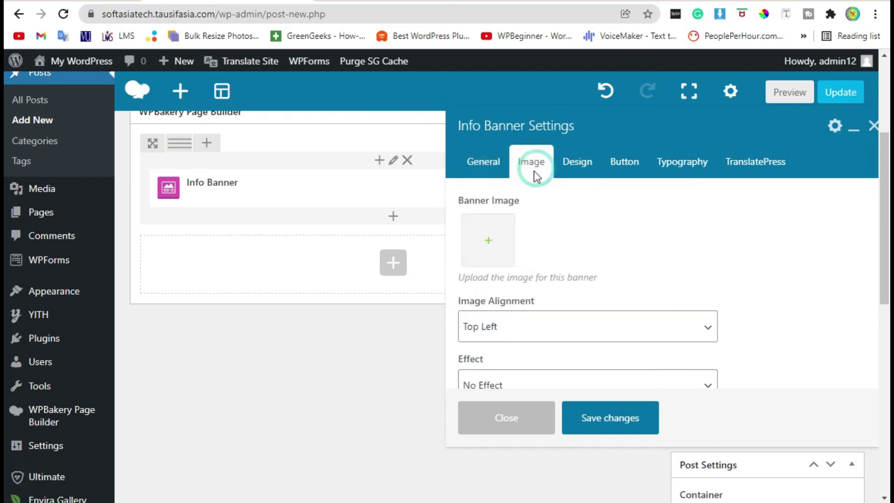
click(482, 235)
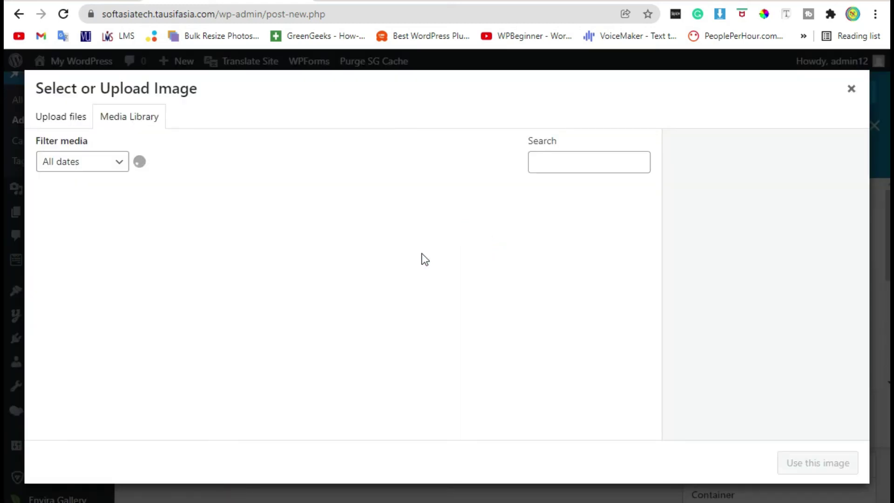
click(185, 240)
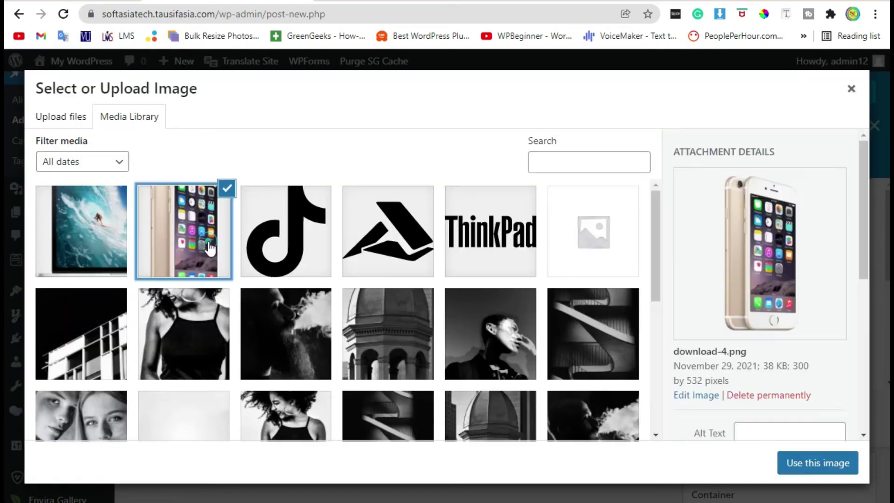
click(807, 472)
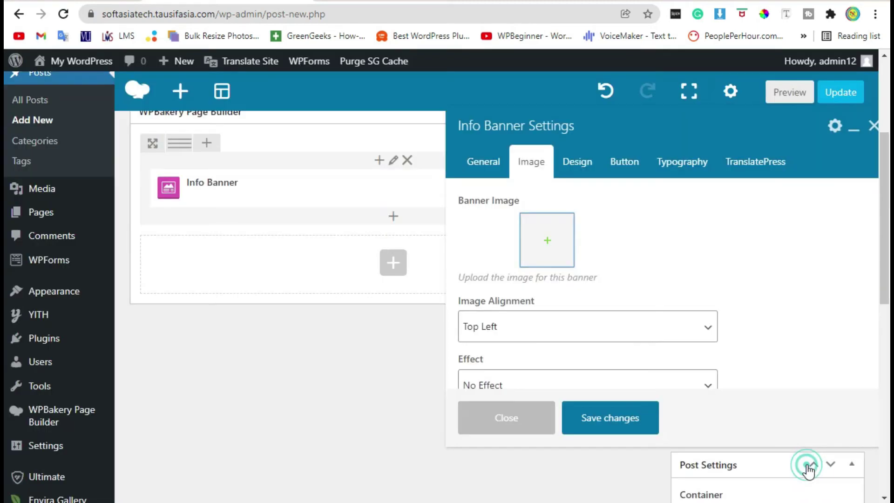
Set the image alignment to Center Right and the image effect to Slide Down
scroll(568, 260, down, 2)
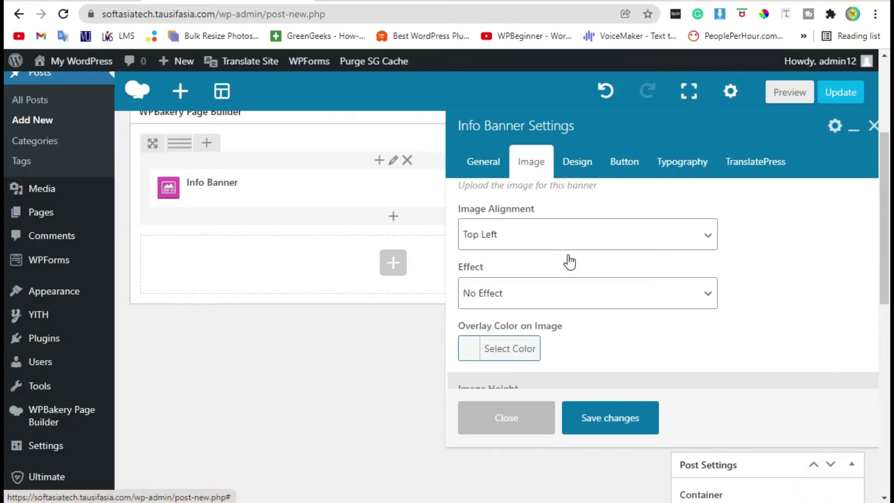
click(529, 230)
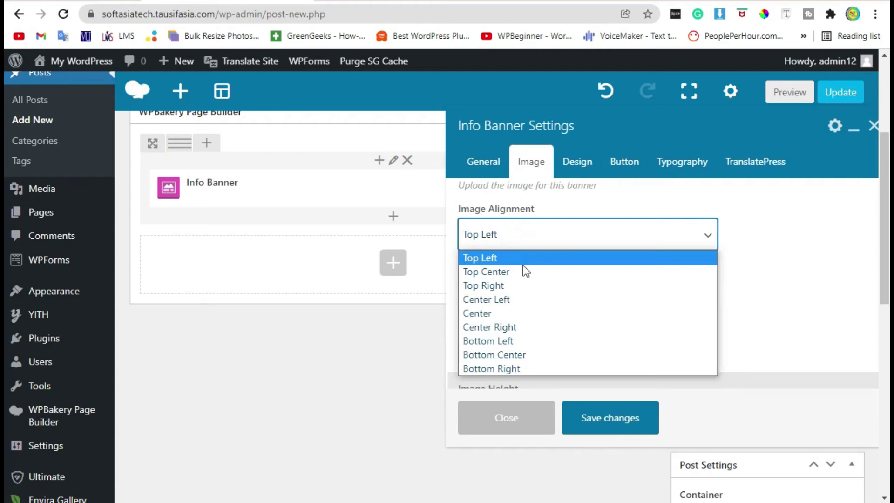
click(527, 328)
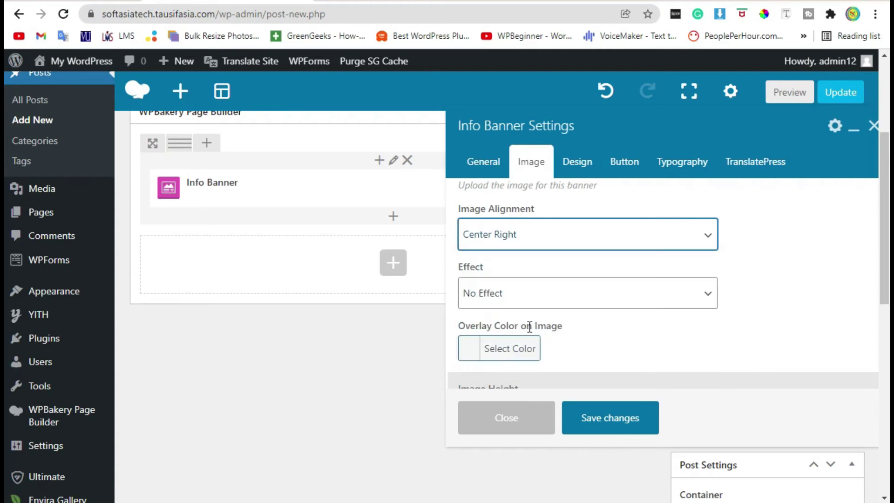
click(536, 293)
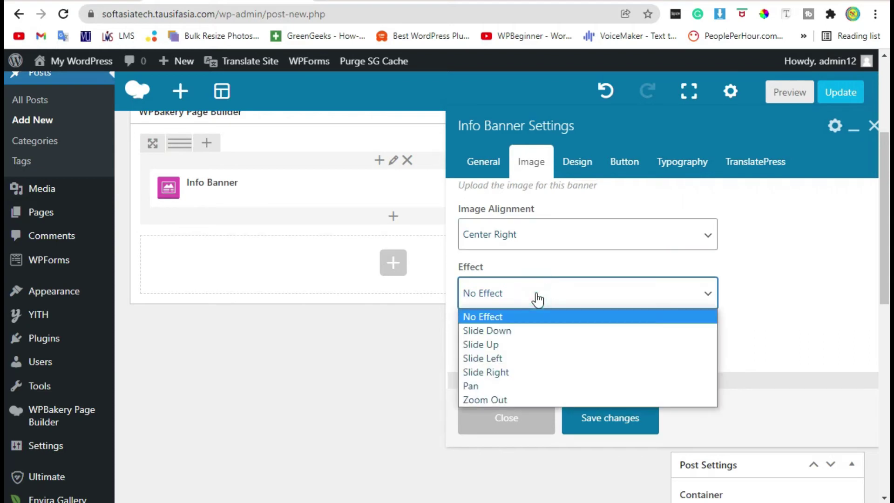
click(538, 299)
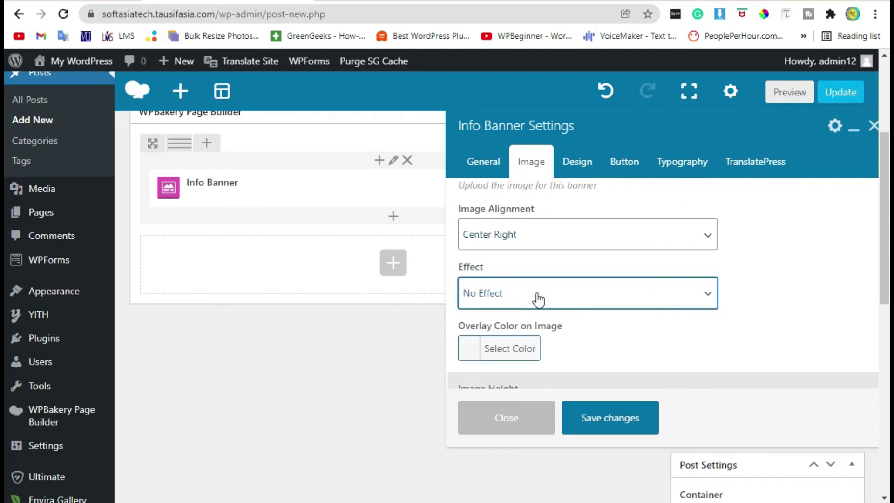
scroll(638, 366, down, 2)
click(492, 200)
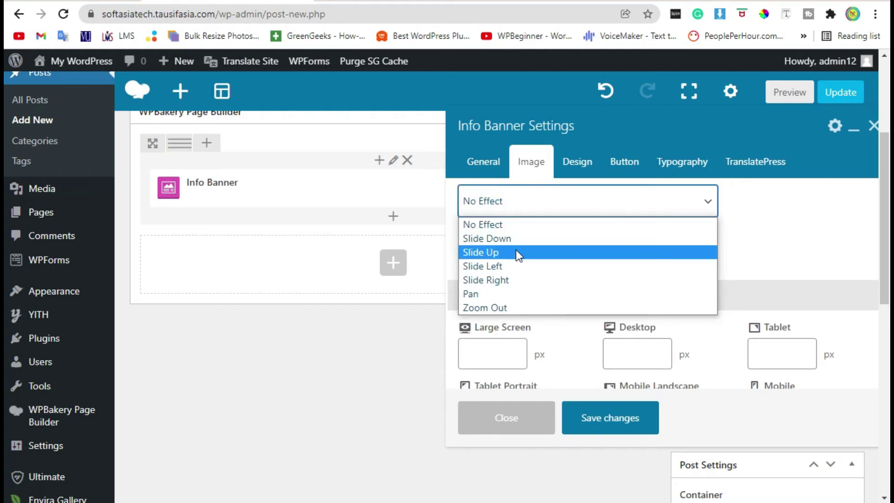
click(516, 237)
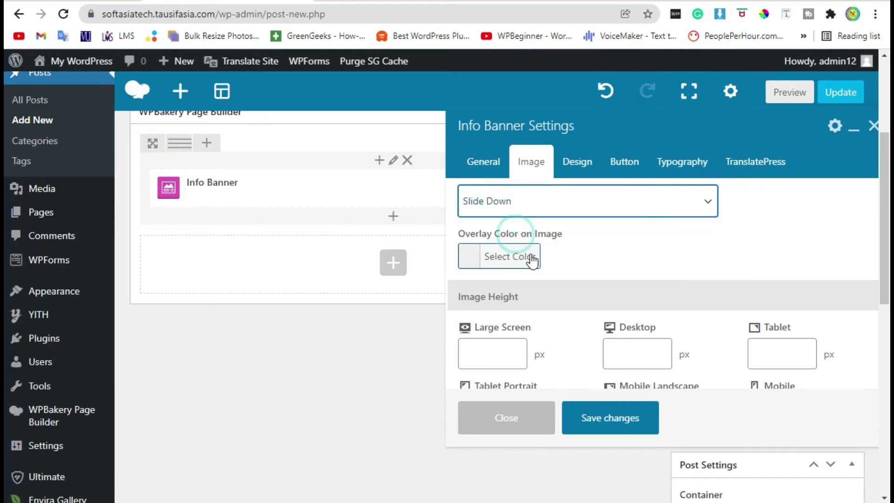
scroll(532, 260, up, 4)
Set Banner Min Height to 500 in the Design tab and review the Button options
click(572, 161)
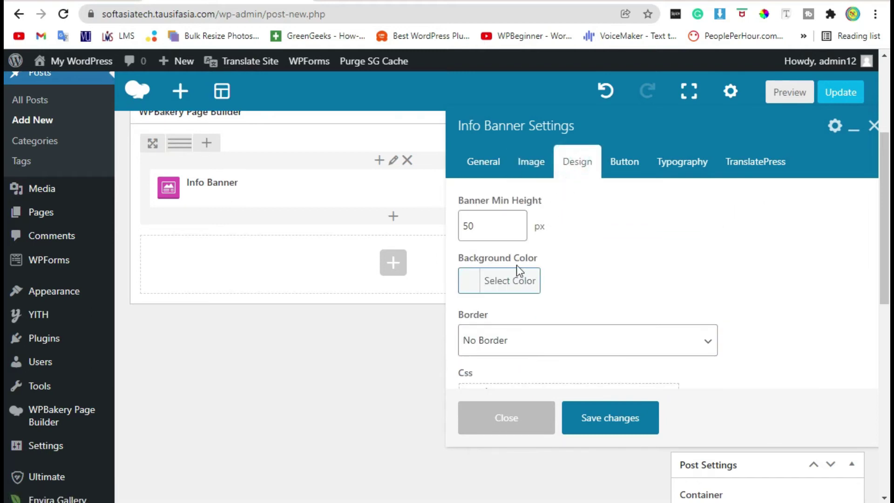
drag(484, 222, 454, 228)
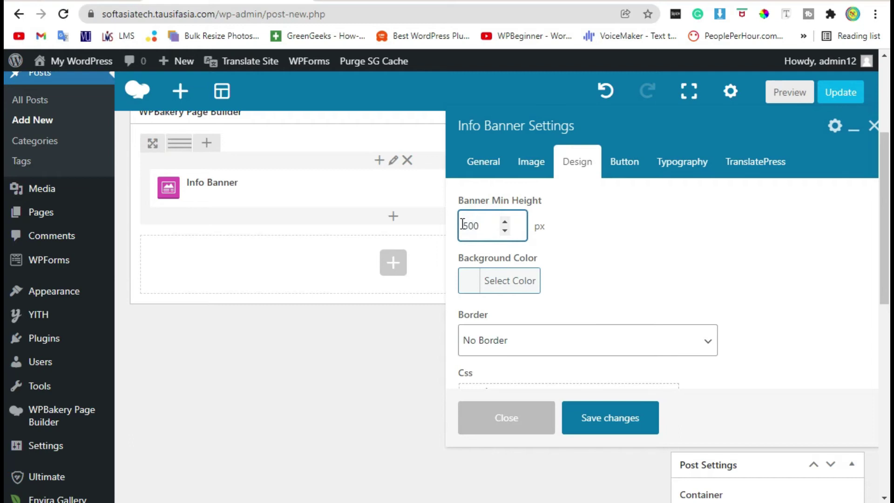
scroll(573, 266, down, 2)
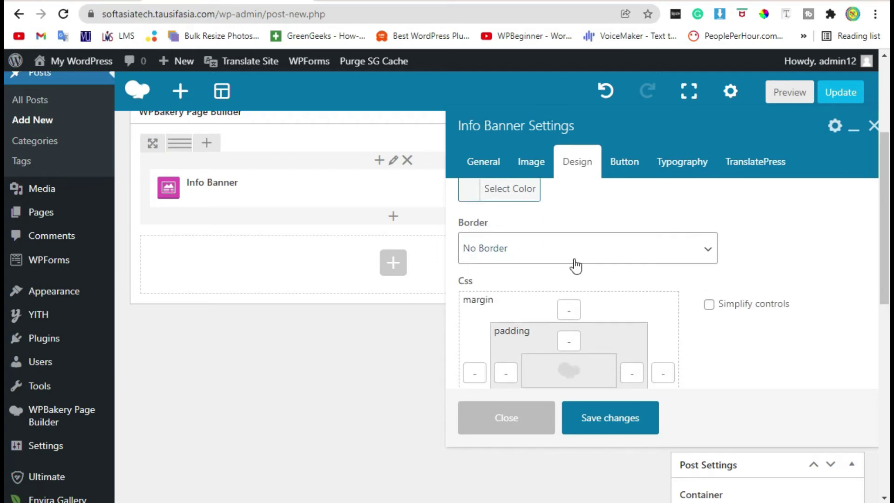
click(613, 163)
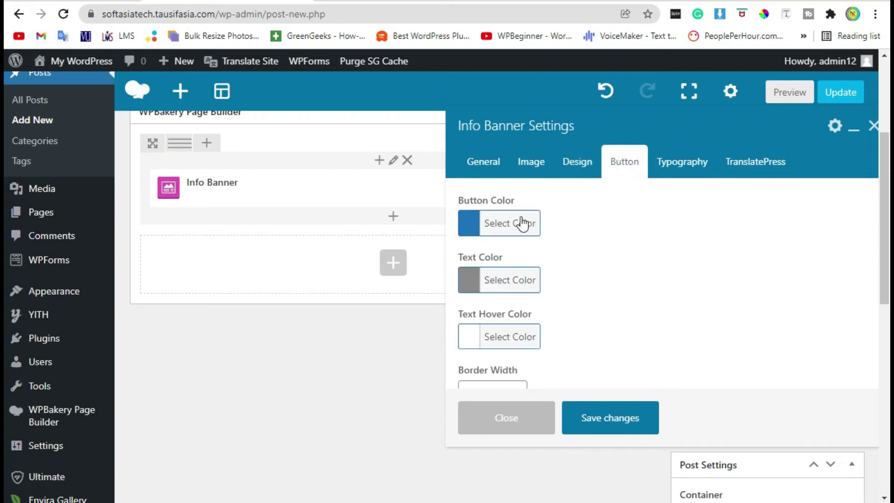
scroll(510, 254, down, 2)
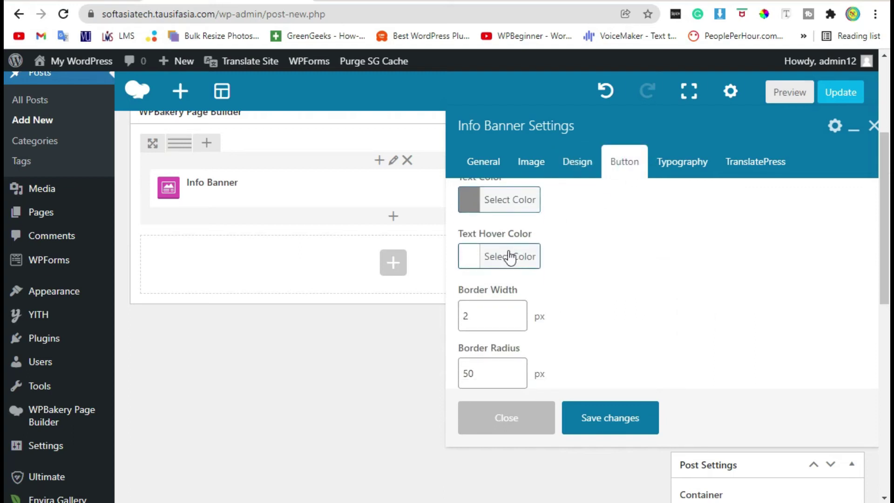
scroll(510, 256, up, 2)
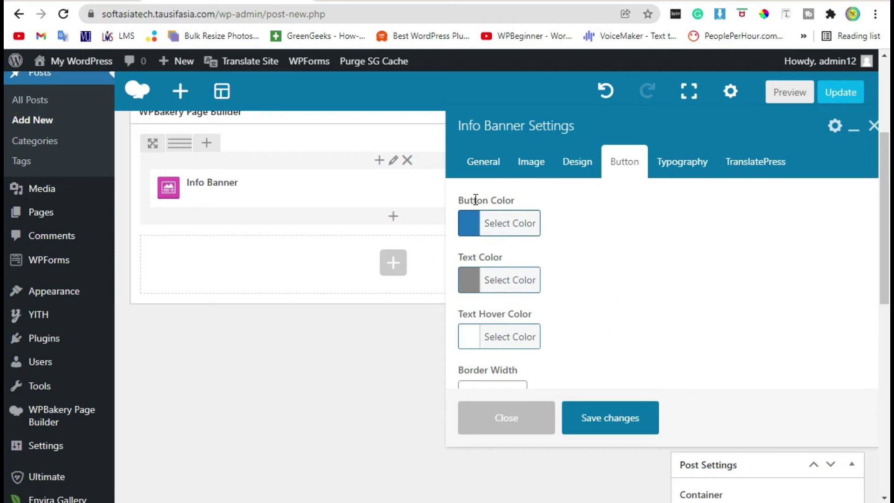
drag(481, 198, 689, 334)
click(688, 339)
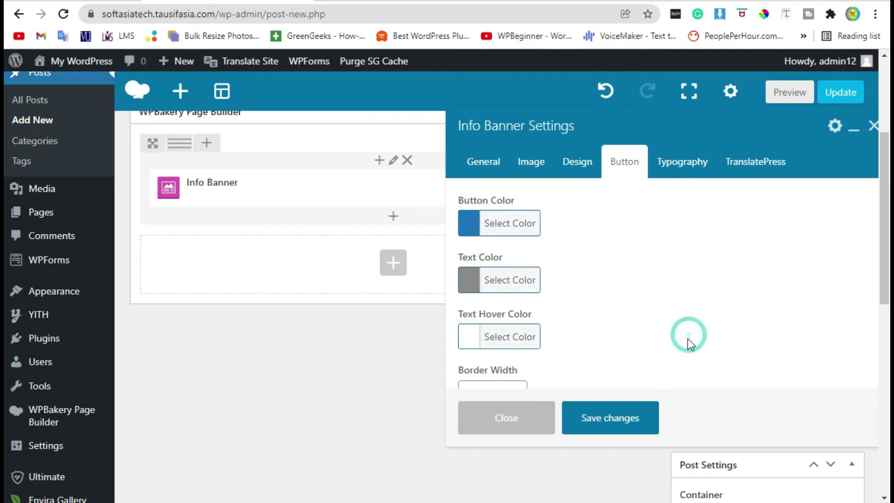
Save the banner, split the row into 1/2 + 1/2 columns, and move a duplicate into the right column
click(613, 418)
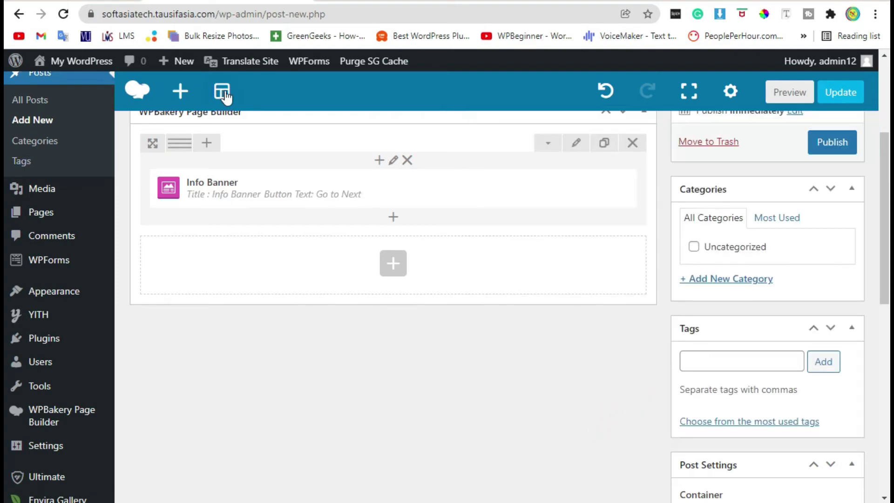
mouse_move(183, 148)
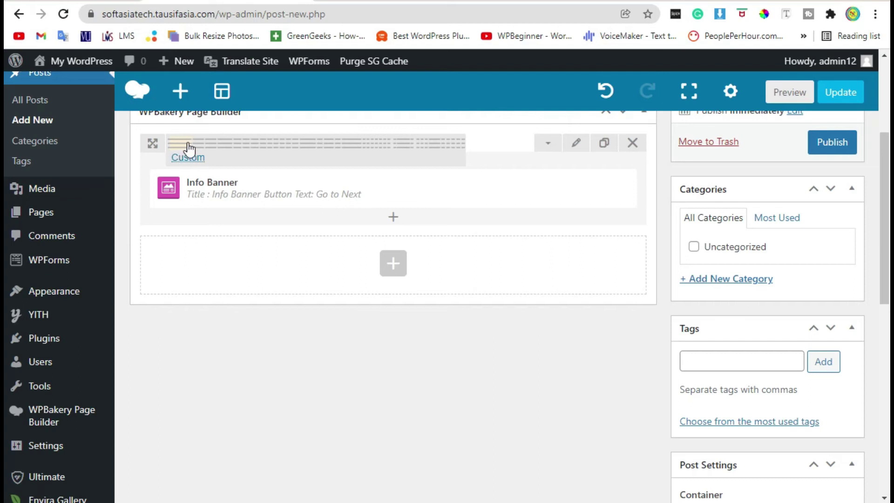
click(201, 144)
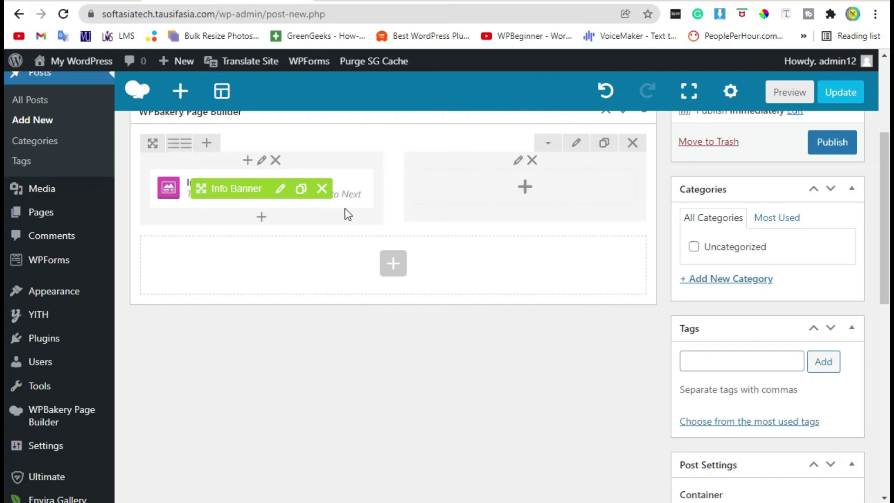
click(302, 188)
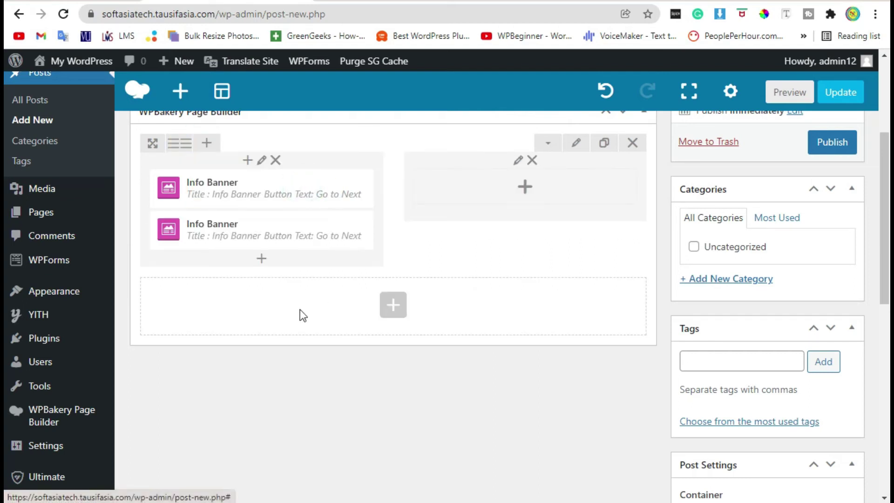
mouse_move(219, 230)
mouse_down()
mouse_move(369, 255)
mouse_move(498, 186)
mouse_move(520, 214)
mouse_up()
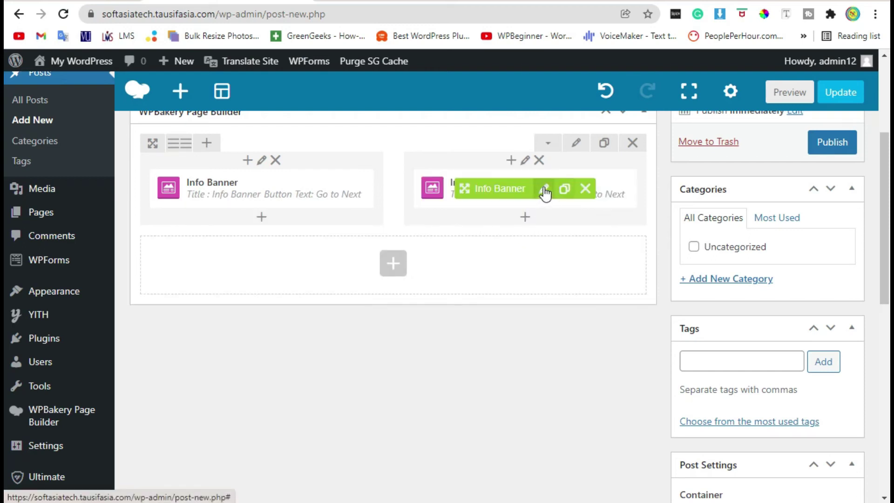
Replace the copied banner's image with MacBook-Half.png and save its settings
click(543, 188)
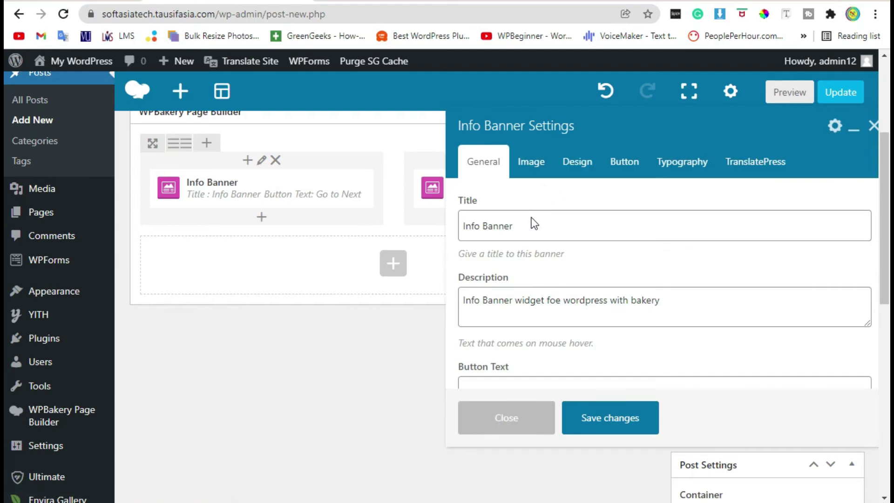
click(529, 182)
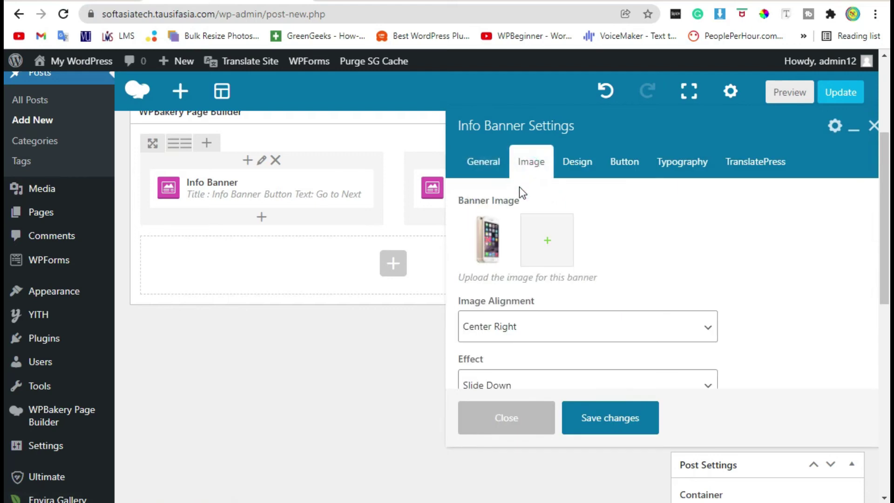
click(497, 220)
click(488, 240)
click(70, 238)
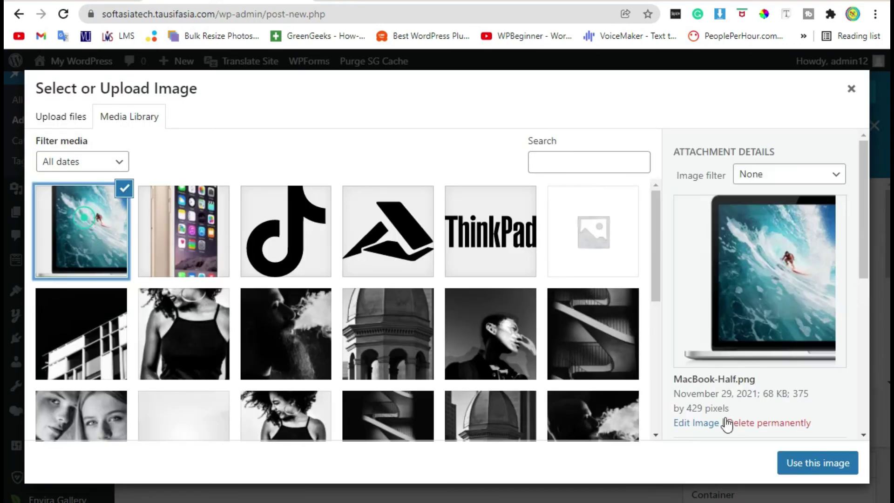
click(818, 465)
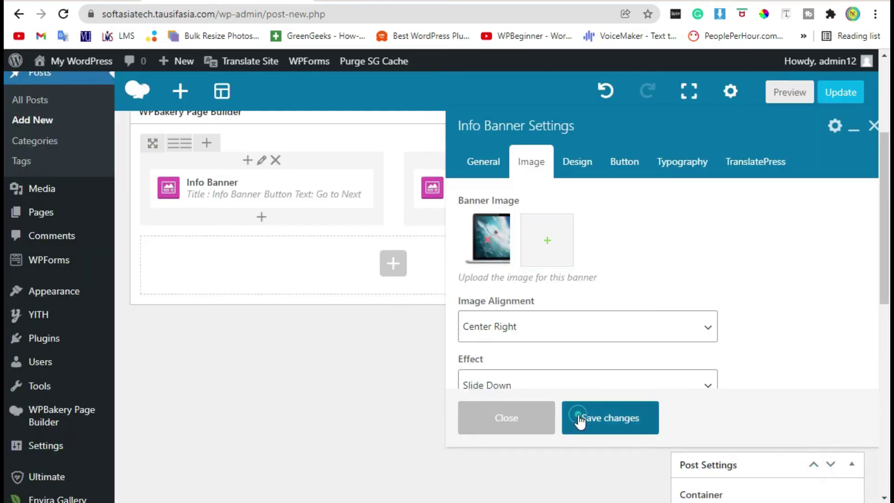
click(578, 420)
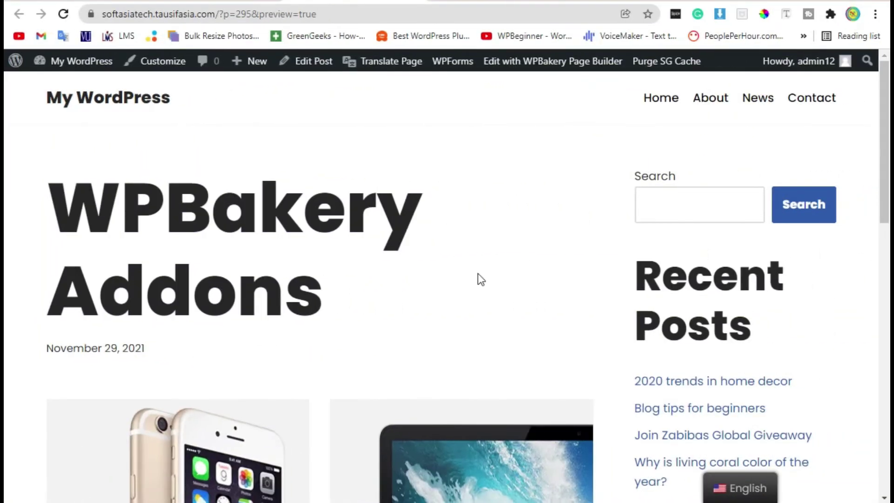
Scroll through the preview of the two side-by-side banners, then close it to return to the editor
scroll(477, 275, down, 6)
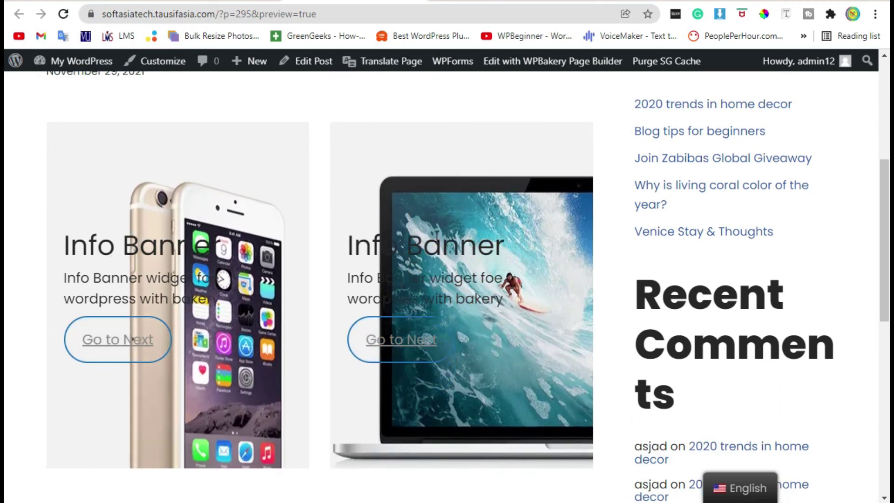
scroll(459, 400, down, 2)
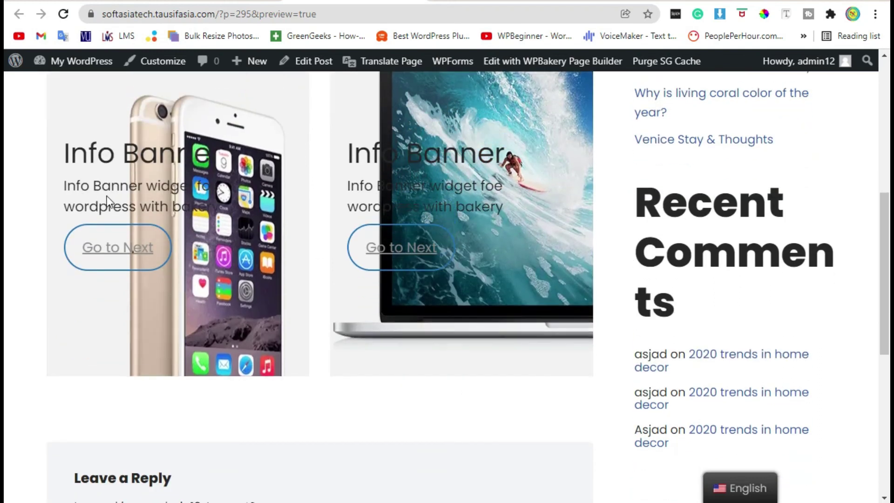
scroll(605, 326, up, 1)
scroll(753, 260, down, 6)
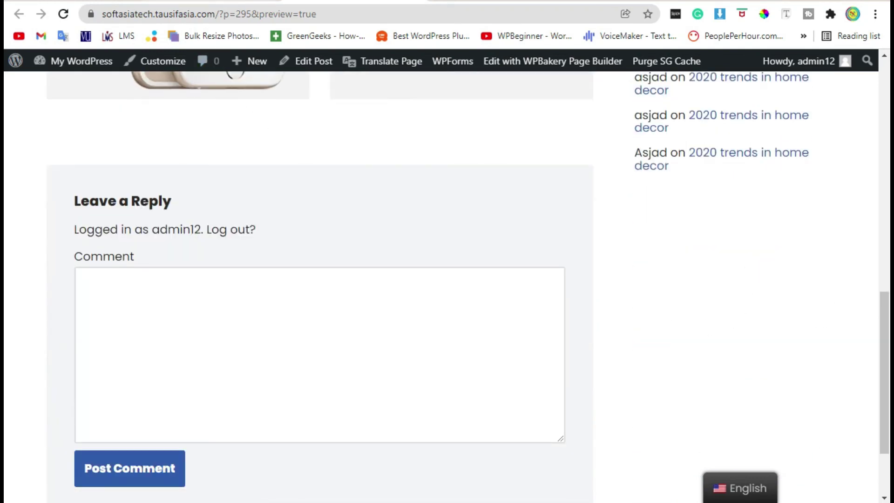
key(ctrl+w)
Set the post's sidebar to No Sidebar and preview the two banners without it
scroll(810, 381, down, 6)
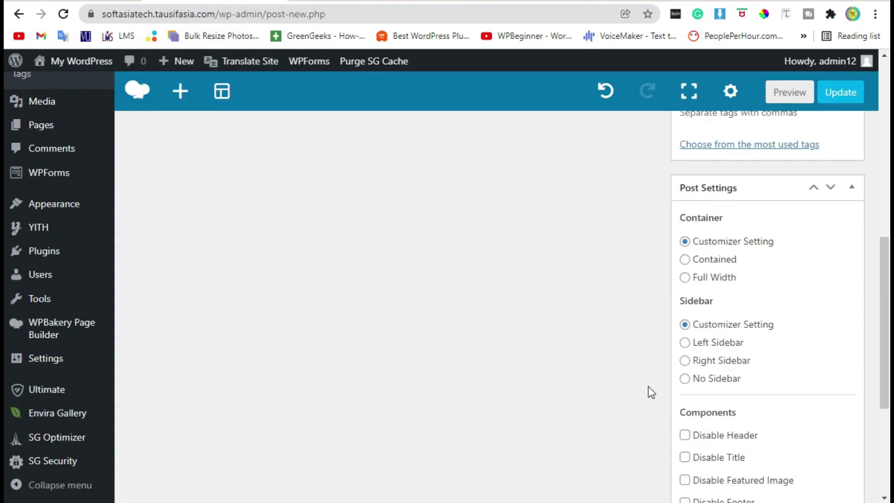
scroll(646, 387, down, 2)
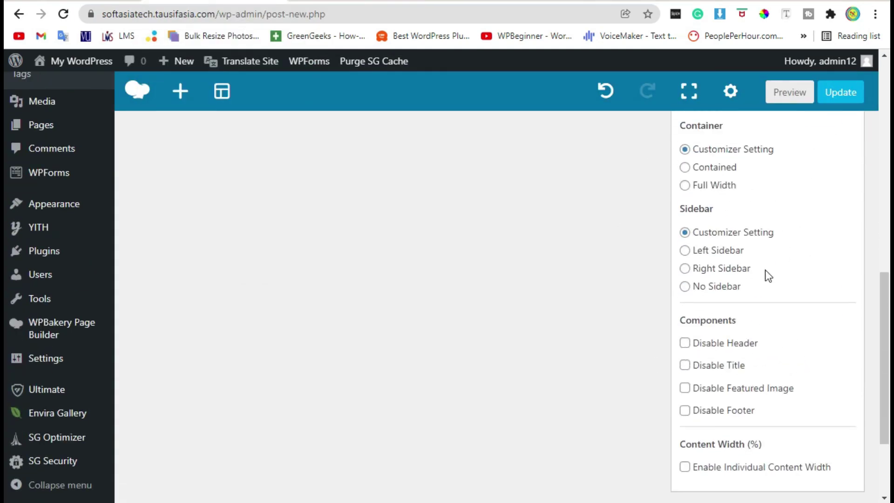
click(684, 286)
click(789, 92)
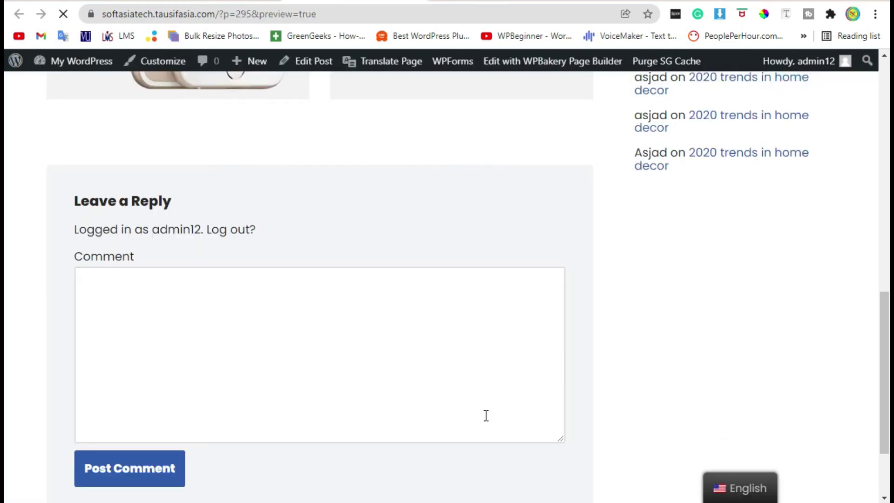
scroll(486, 415, up, 5)
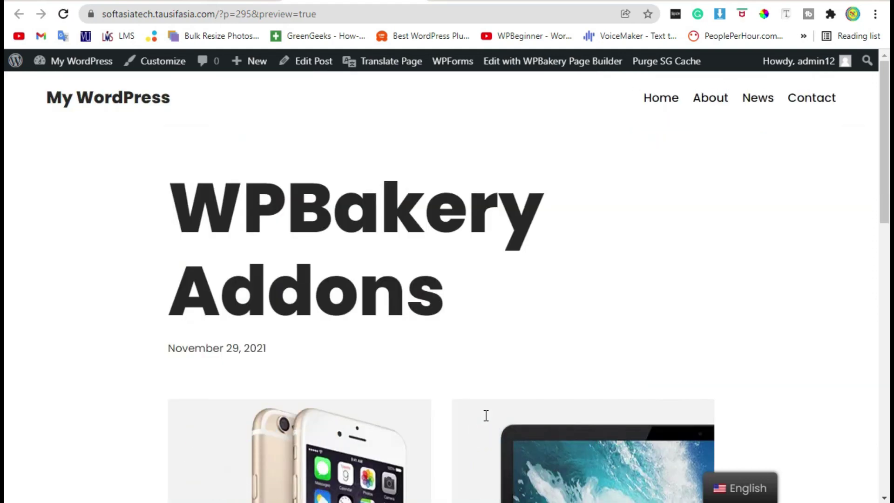
scroll(485, 415, down, 6)
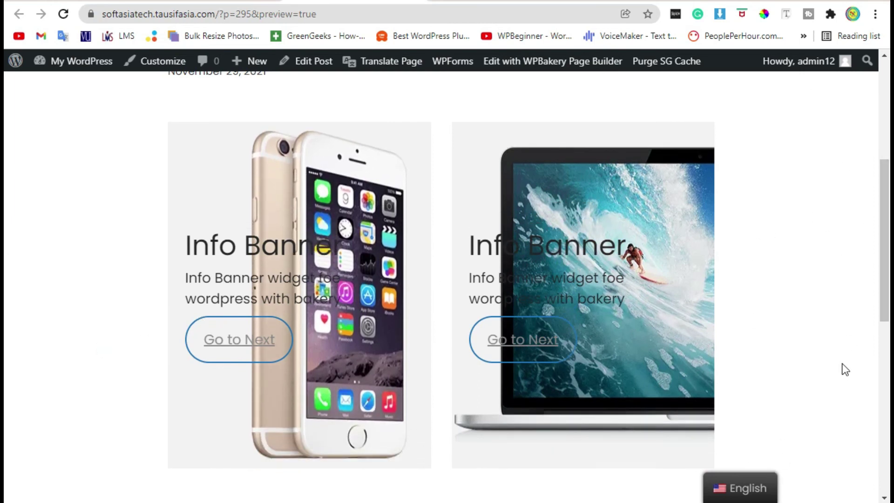
Back in the post editor, switch the row to a 1/1 layout and delete the second Info Banner
key(ctrl+w)
scroll(373, 302, up, 5)
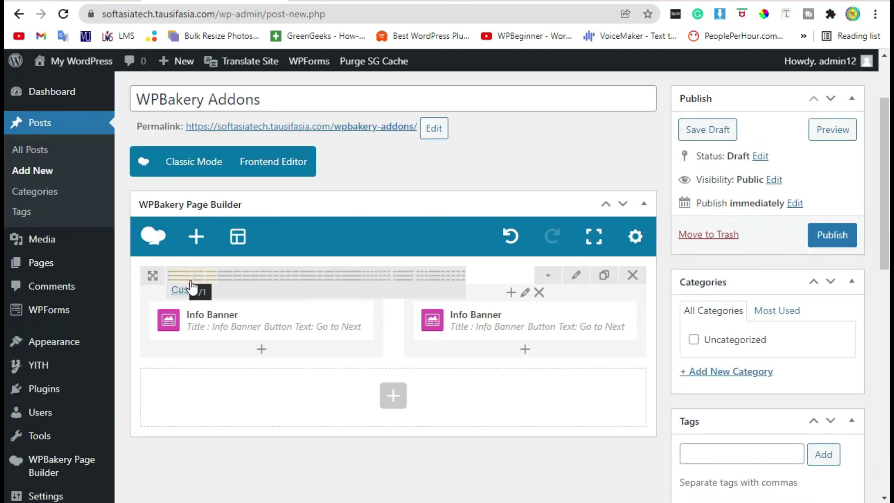
click(183, 279)
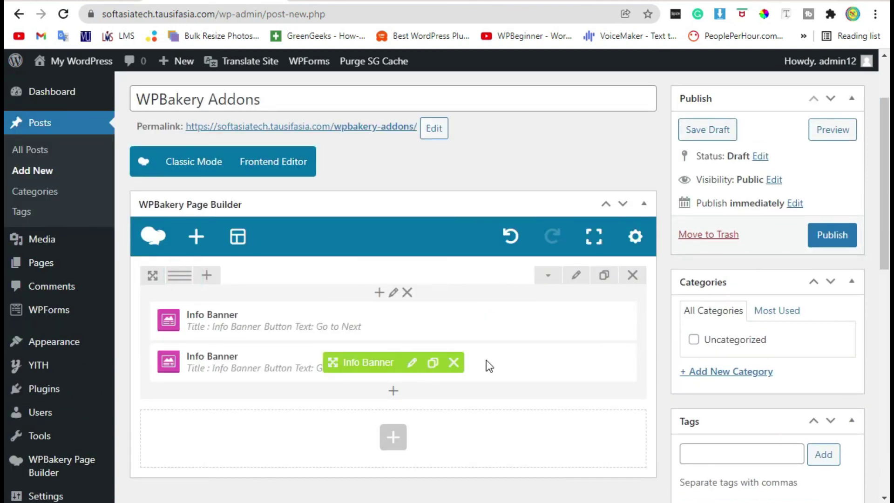
click(454, 363)
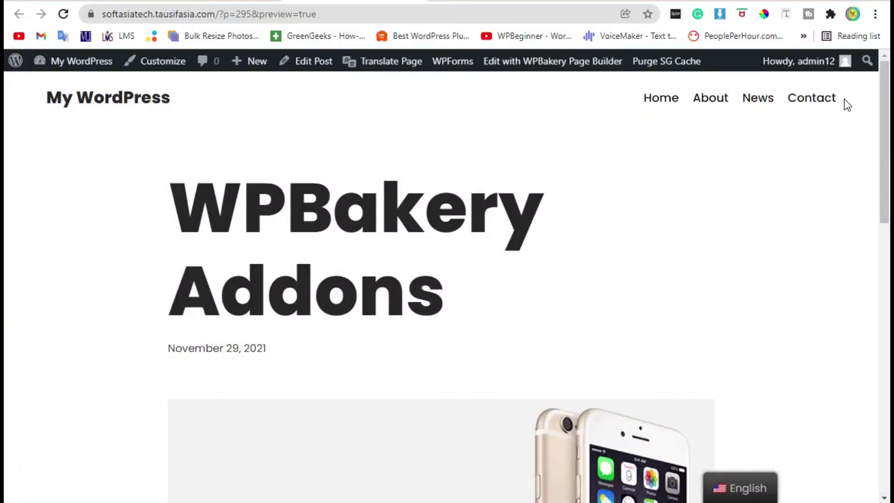
Inspect the single full-width Info Banner's title, description, Go to Next button and iPhone image in the preview
scroll(785, 193, down, 8)
scroll(786, 193, up, 2)
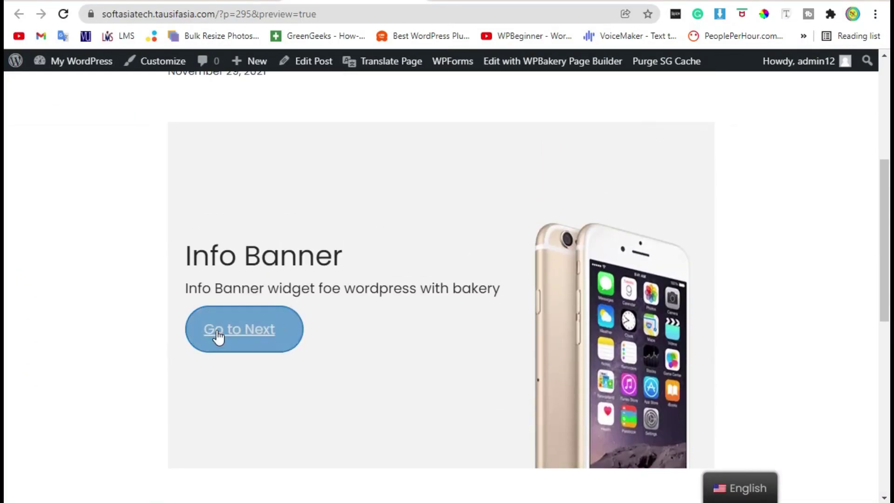
drag(191, 256, 559, 296)
click(482, 352)
scroll(482, 352, down, 5)
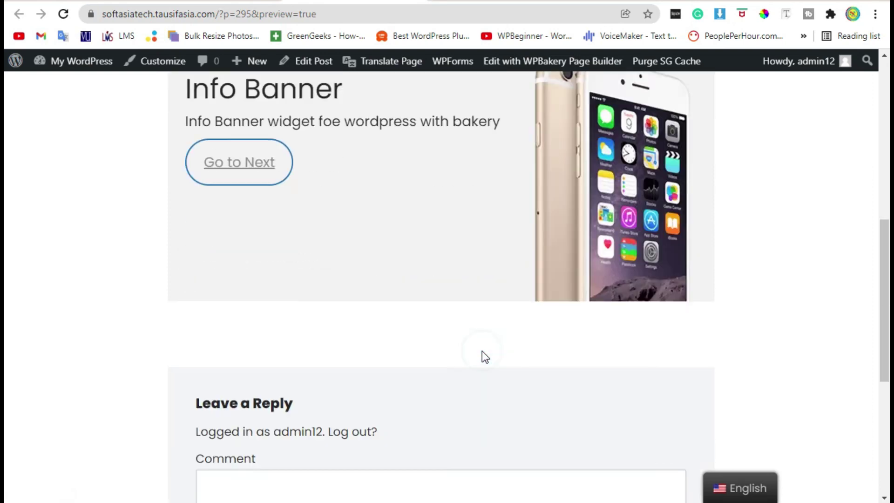
scroll(482, 352, up, 3)
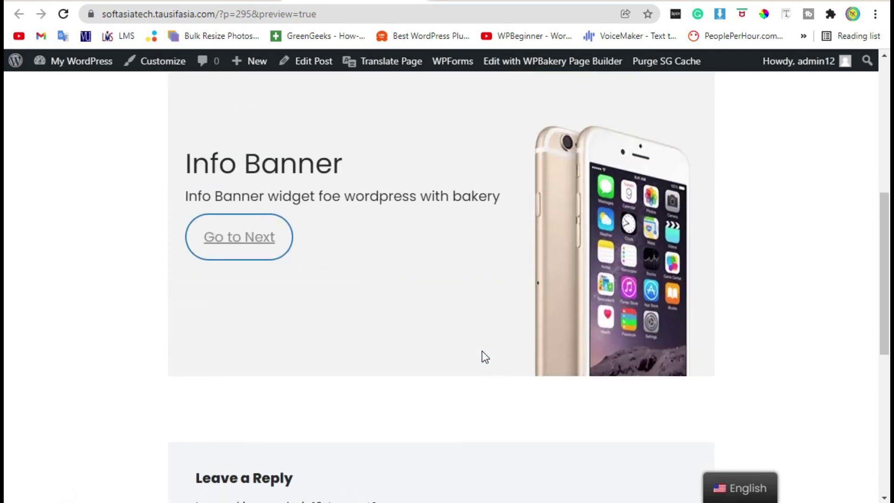